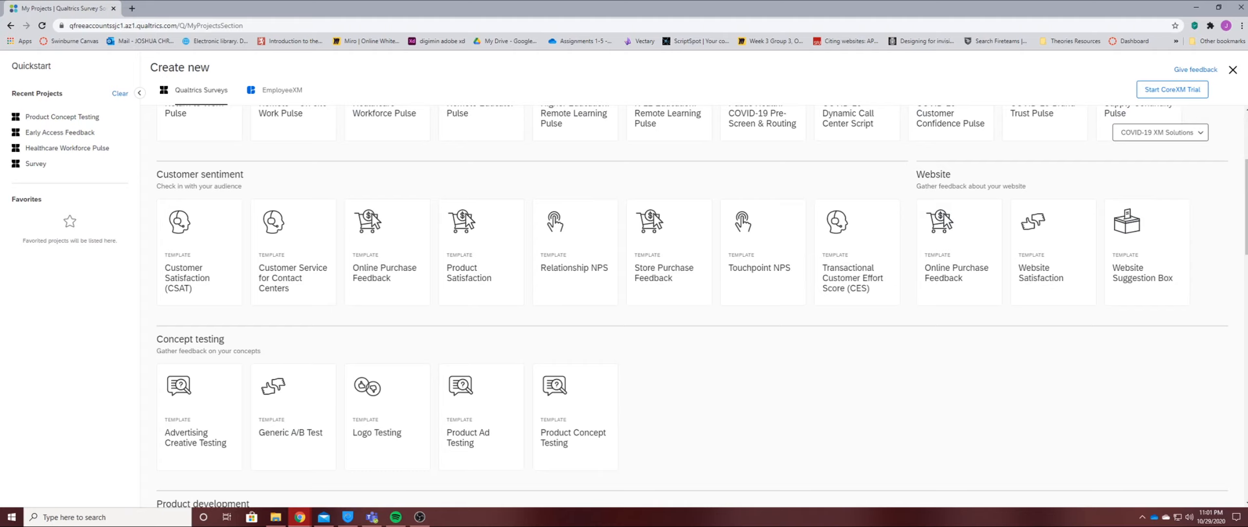
# Create a survey project from the Product Ad Testing template and name it Project 1.
pyautogui.scroll(-3, 692, 299)
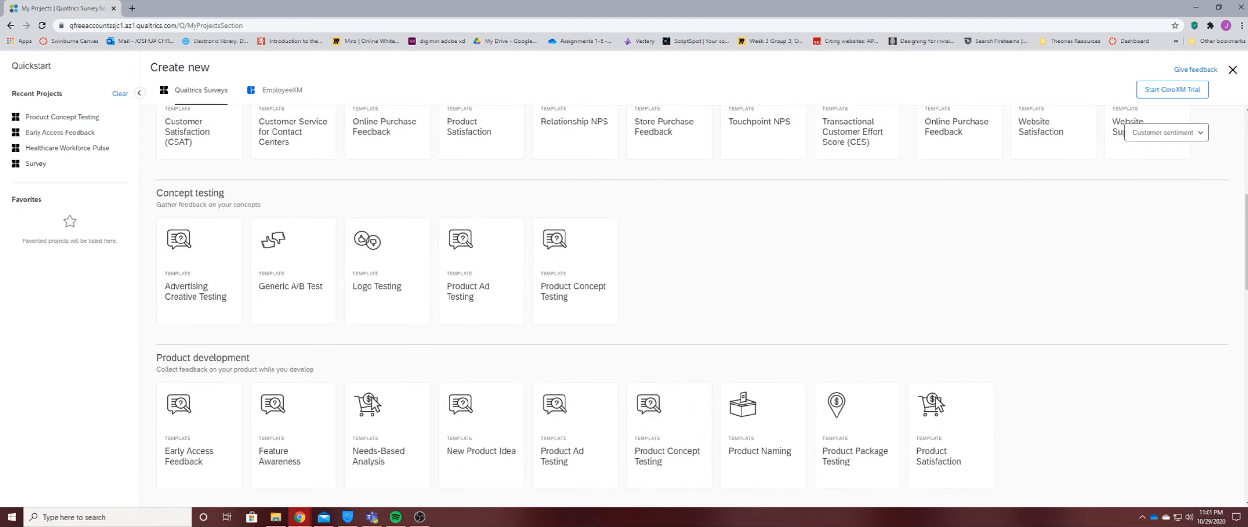
pyautogui.click(571, 459)
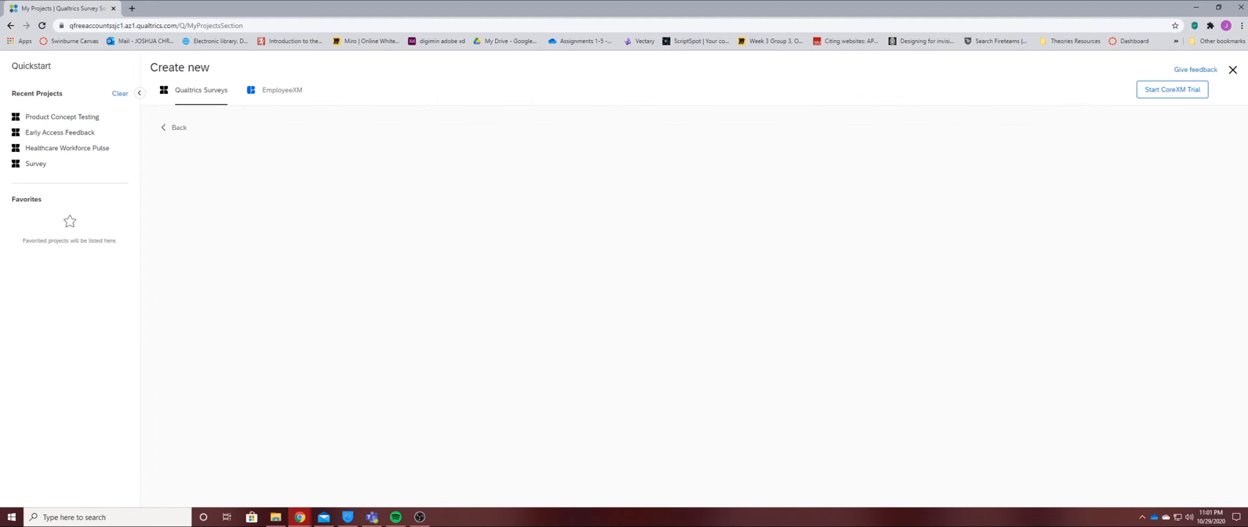
pyautogui.click(472, 221)
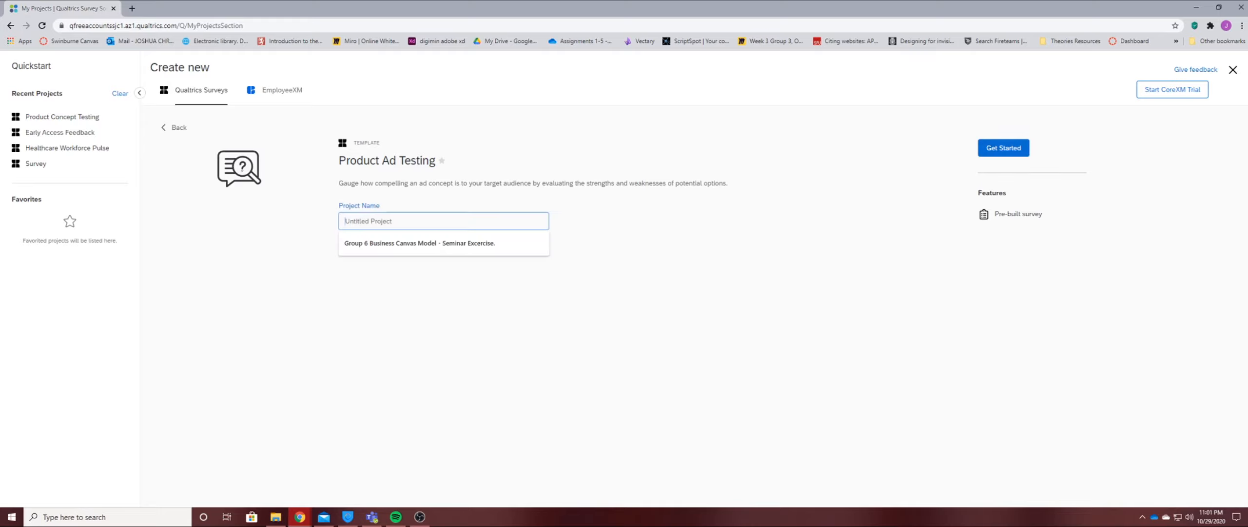
pyautogui.write('Project 1')
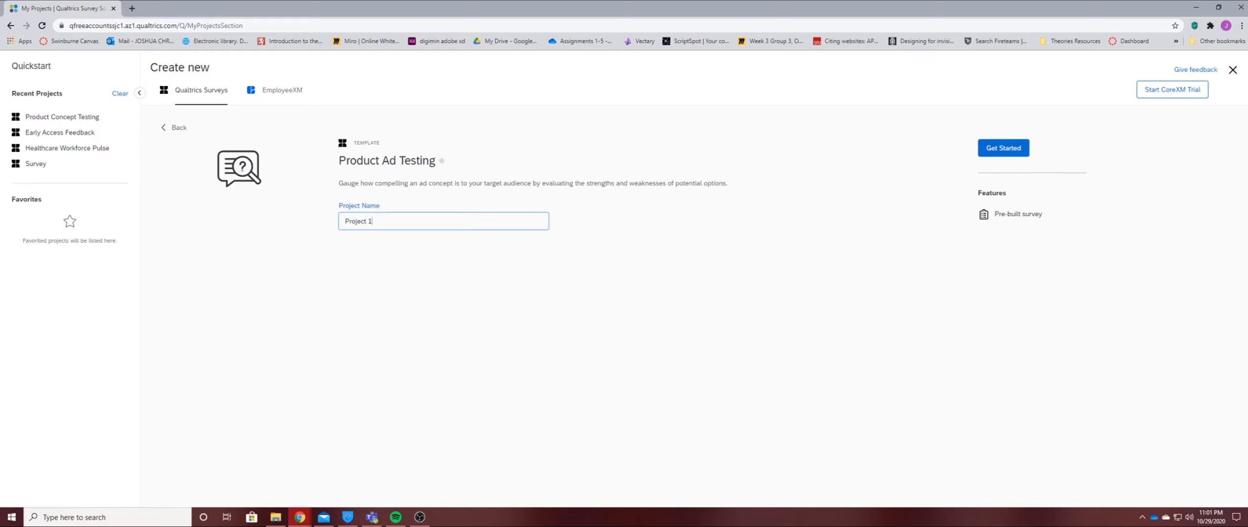
pyautogui.click(1003, 149)
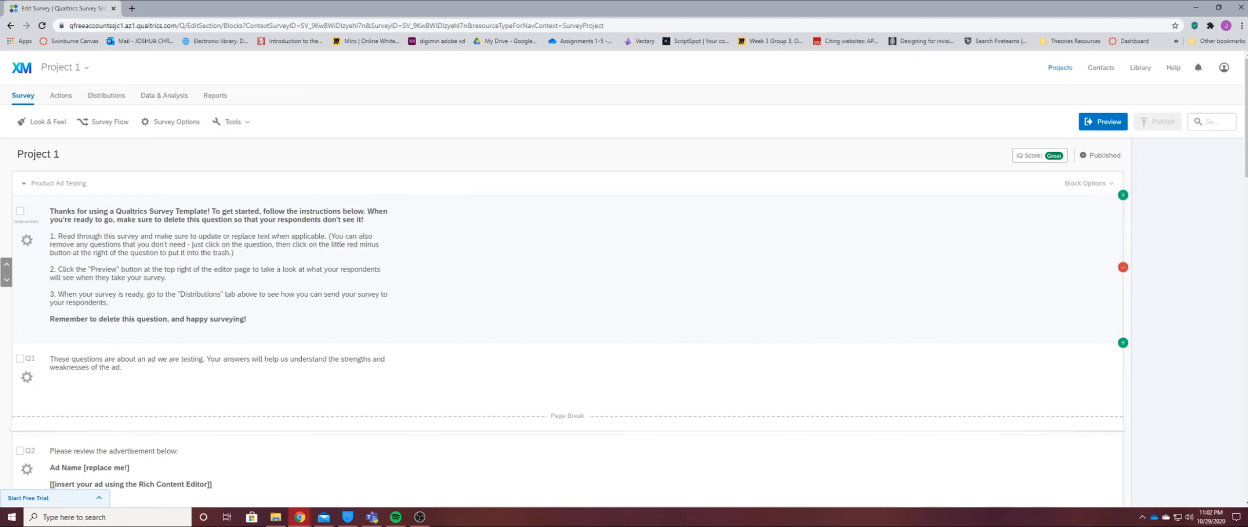
# Look through the template's pre-built instructions and ad-testing questions.
pyautogui.scroll(-5, 220, 312)
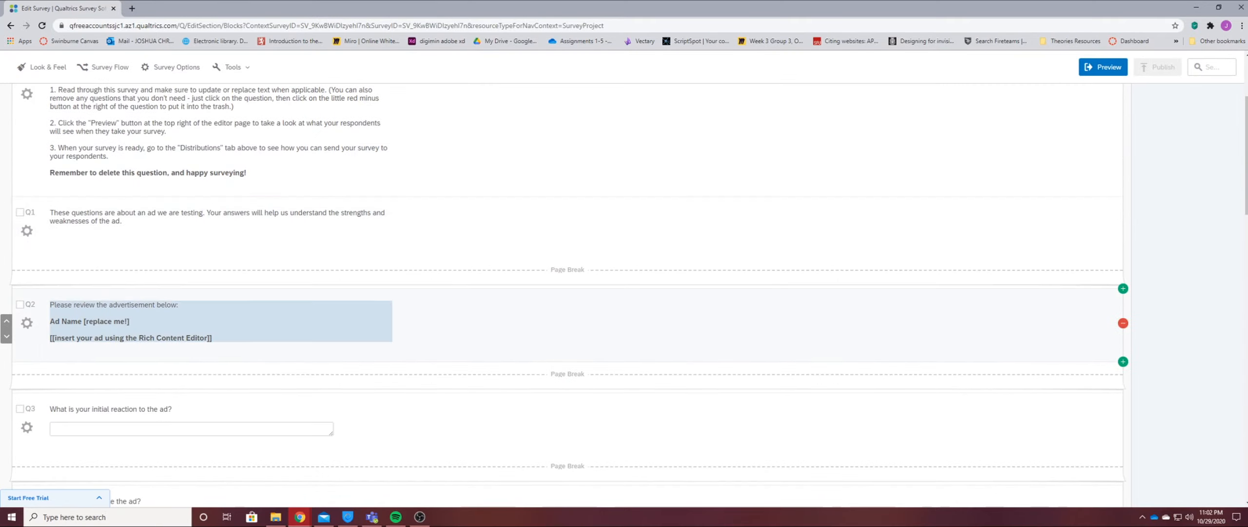
pyautogui.scroll(-2, 220, 312)
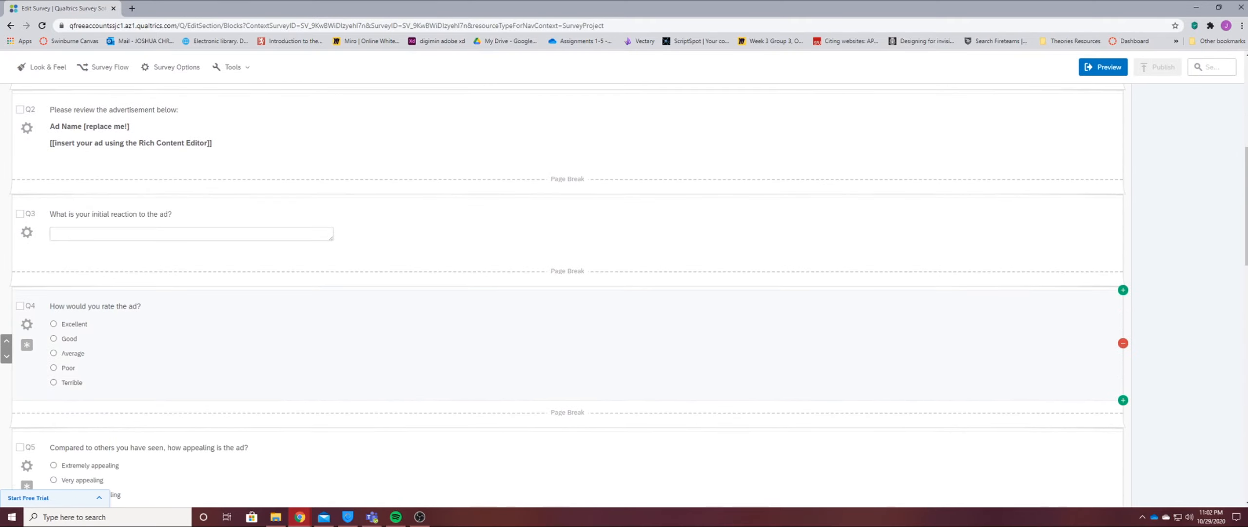
pyautogui.scroll(-1, 219, 312)
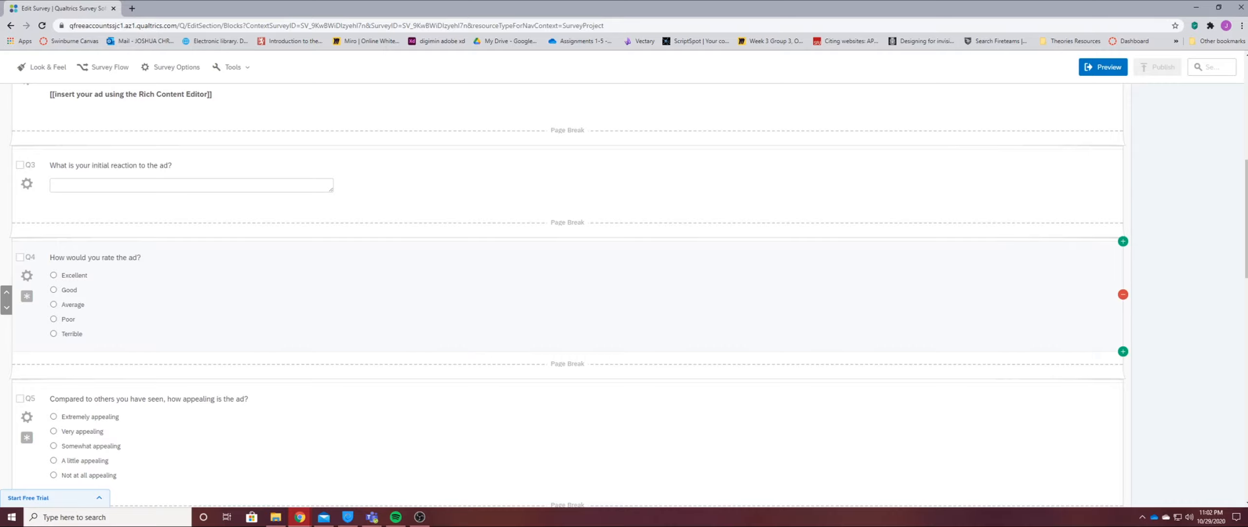
pyautogui.scroll(-2, 220, 312)
pyautogui.scroll(10, 220, 312)
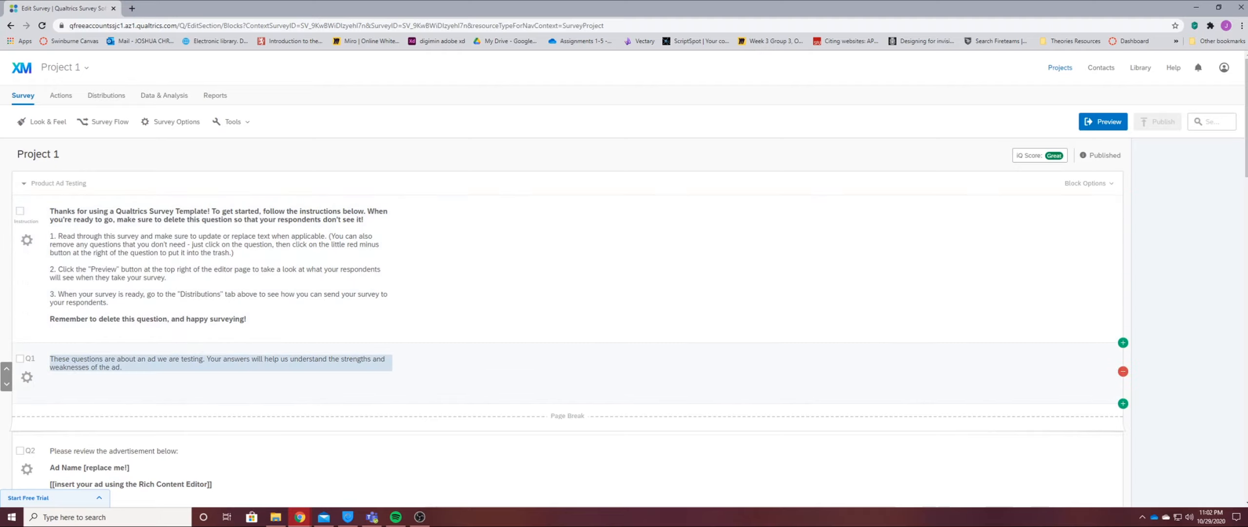
pyautogui.scroll(-1, 624, 366)
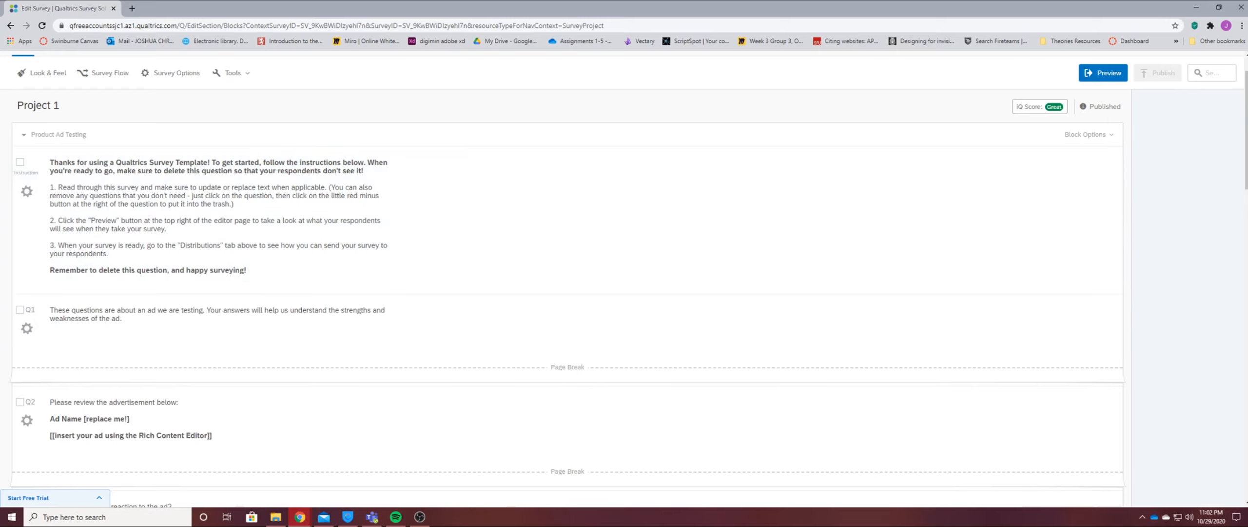
# Change the introductory instruction question's type to a Likert, Single Answer matrix table after comparing the slider, side-by-side and other types.
pyautogui.click(560, 221)
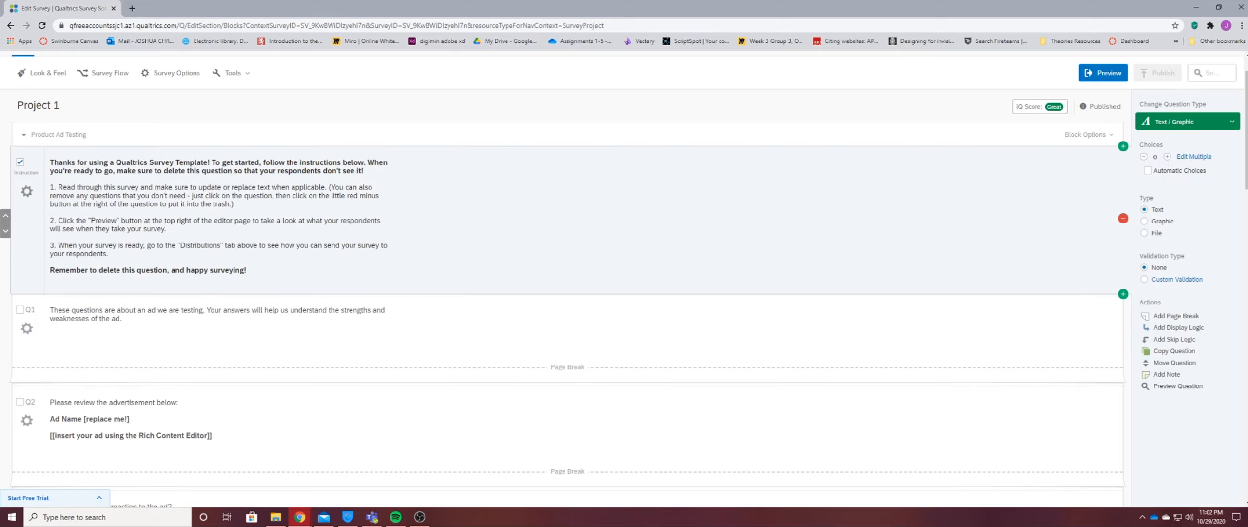
pyautogui.click(1188, 121)
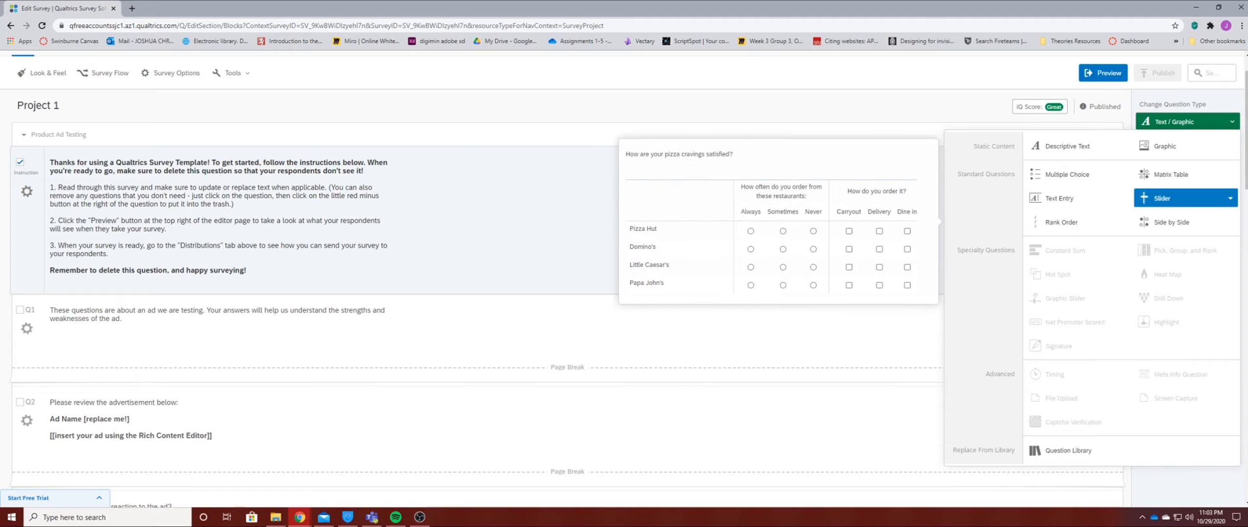
pyautogui.moveTo(1186, 222)
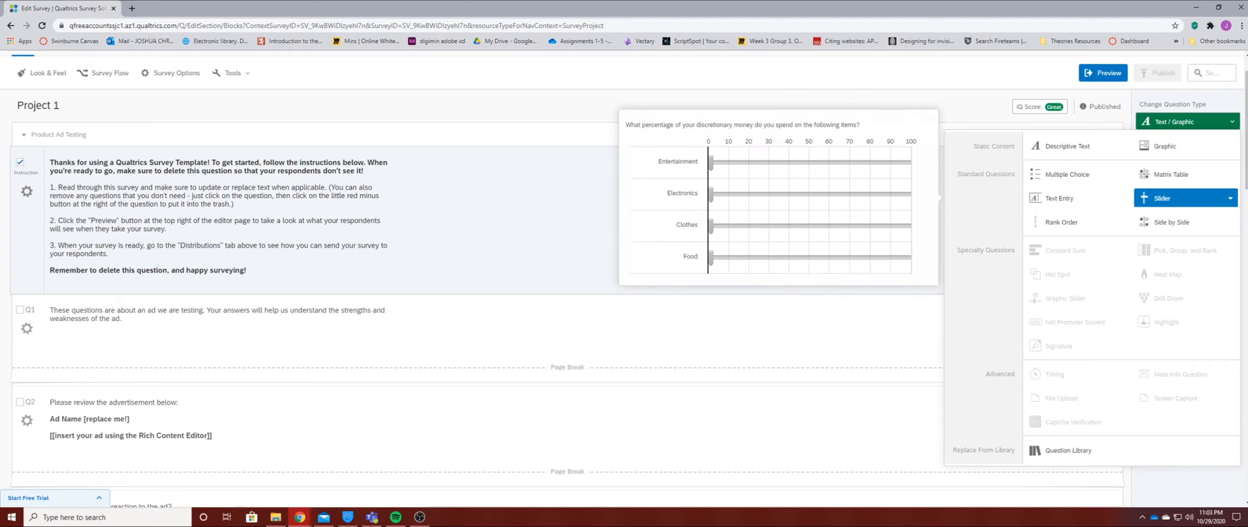
pyautogui.moveTo(1186, 198)
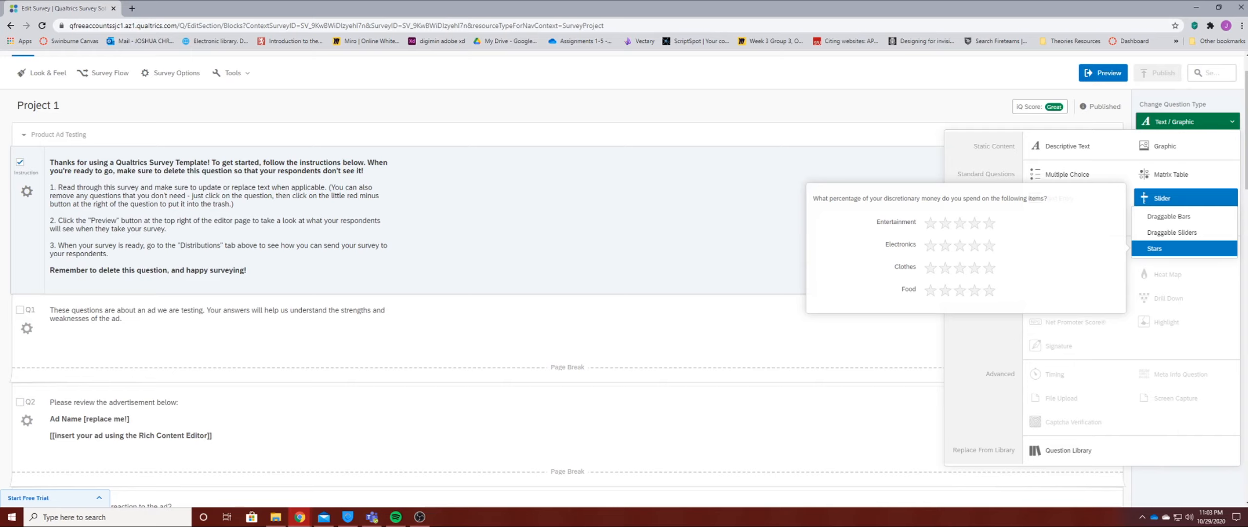
pyautogui.moveTo(1068, 174)
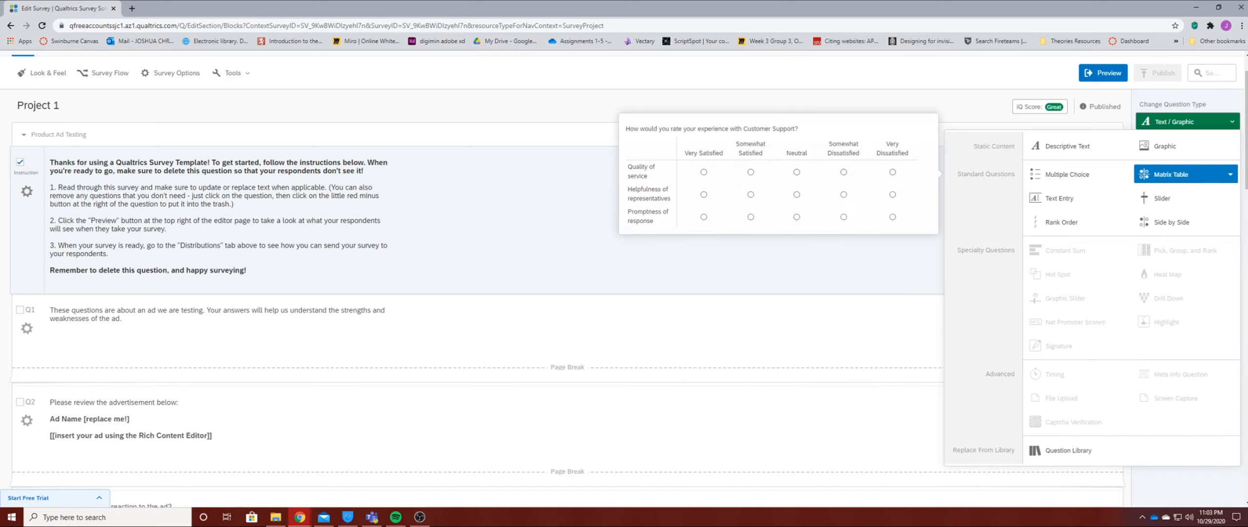
pyautogui.moveTo(1185, 174)
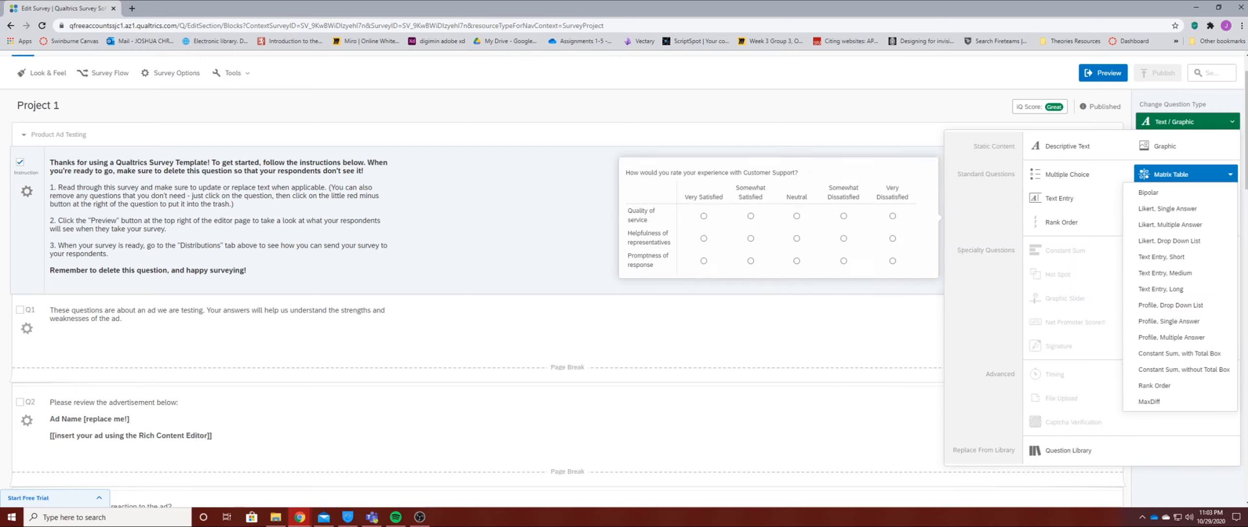
pyautogui.click(1168, 209)
pyautogui.click(1060, 198)
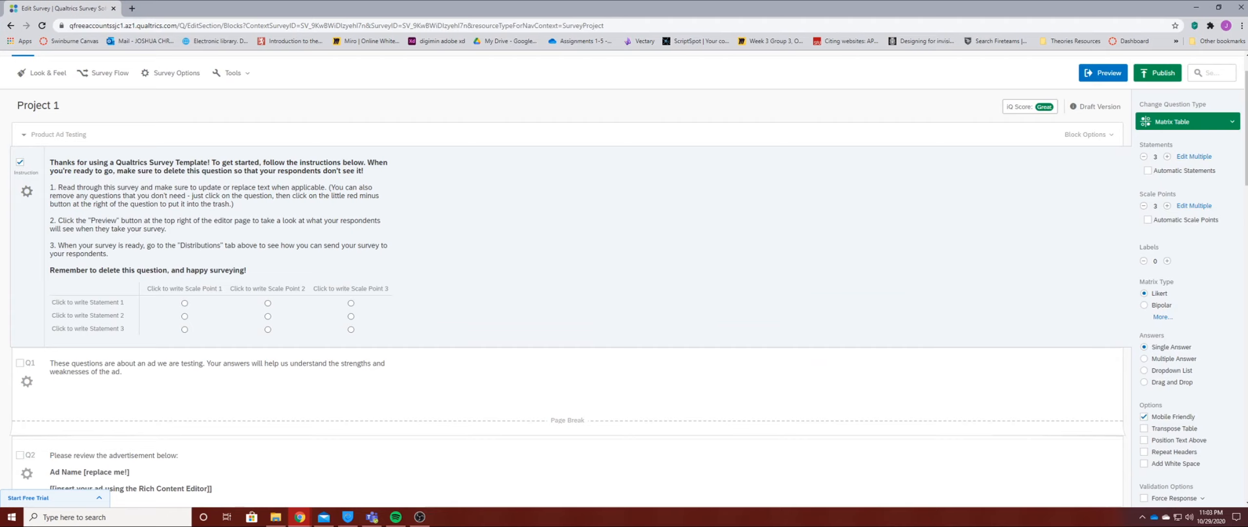
# Set the instruction question's matrix to Multiple Answer with 4 statements and 4 scale points.
pyautogui.scroll(-3, 566, 293)
pyautogui.scroll(3, 566, 293)
pyautogui.scroll(-1, 1144, 369)
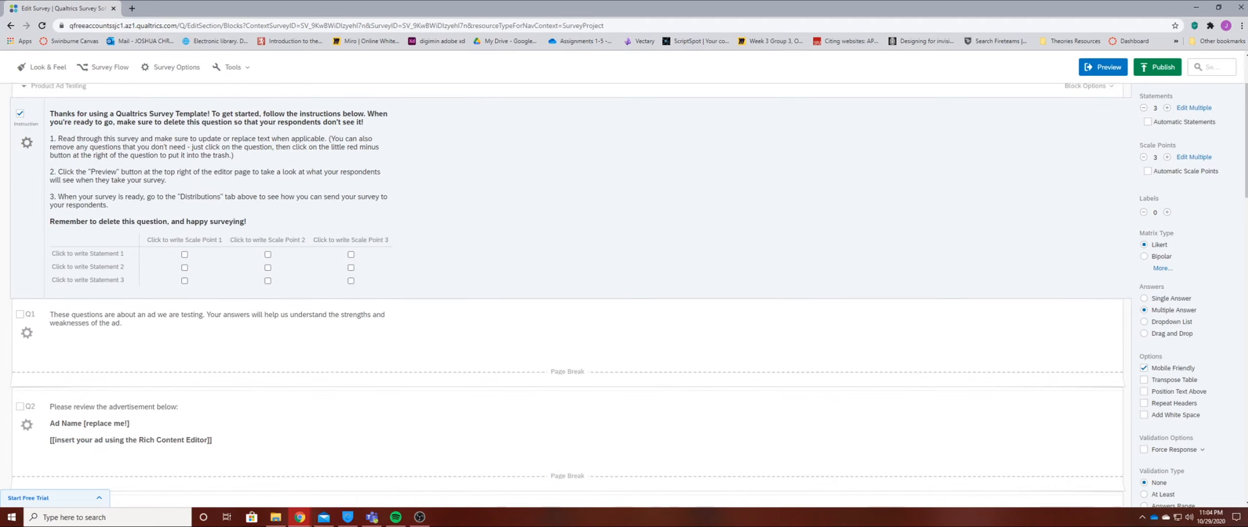
pyautogui.scroll(-2, 1144, 370)
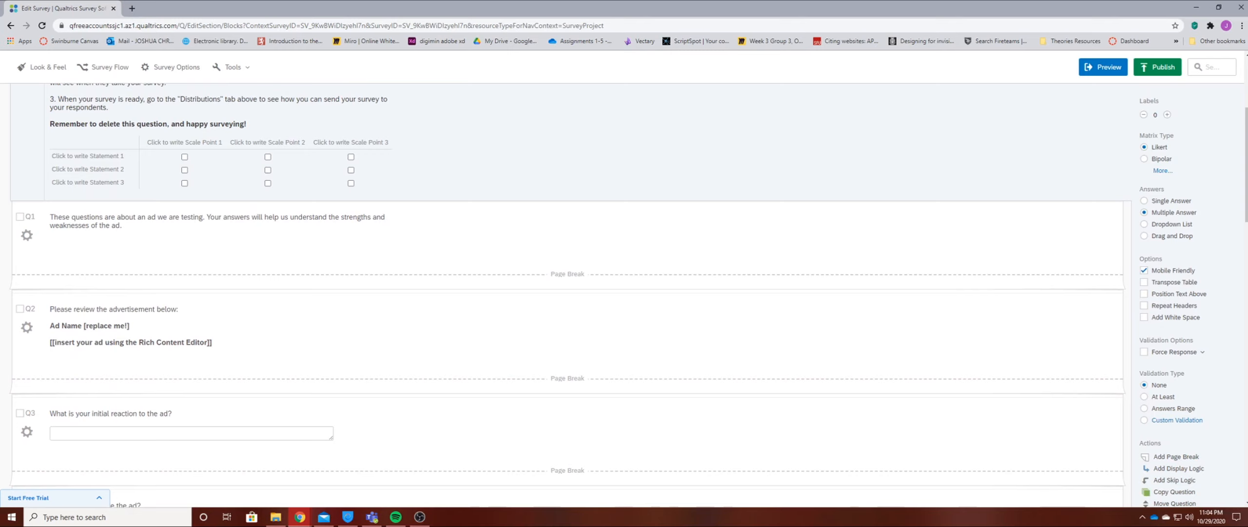
pyautogui.scroll(4, 1144, 270)
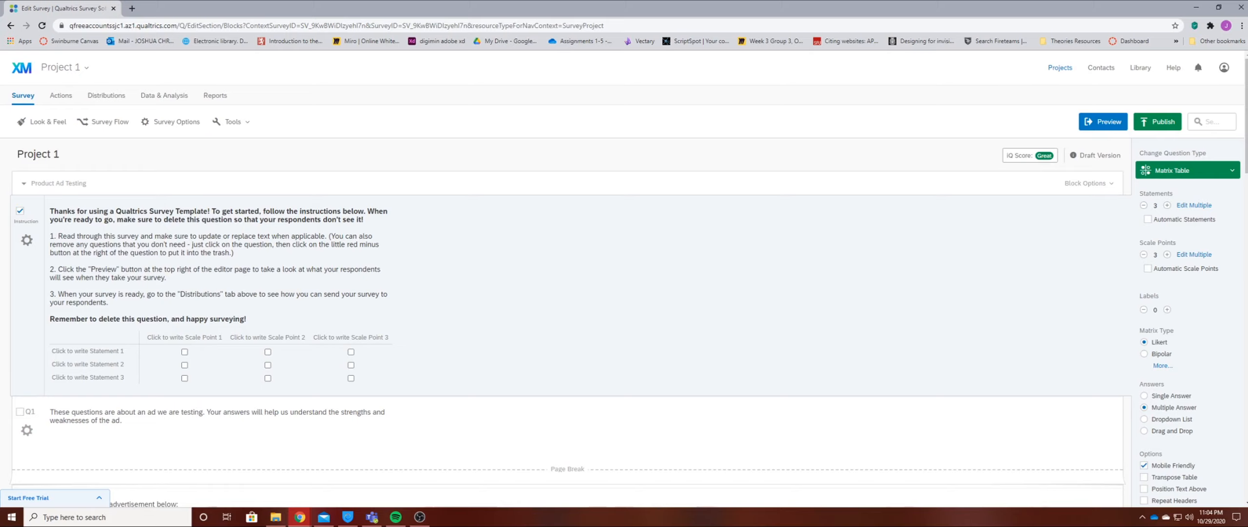
pyautogui.click(1168, 205)
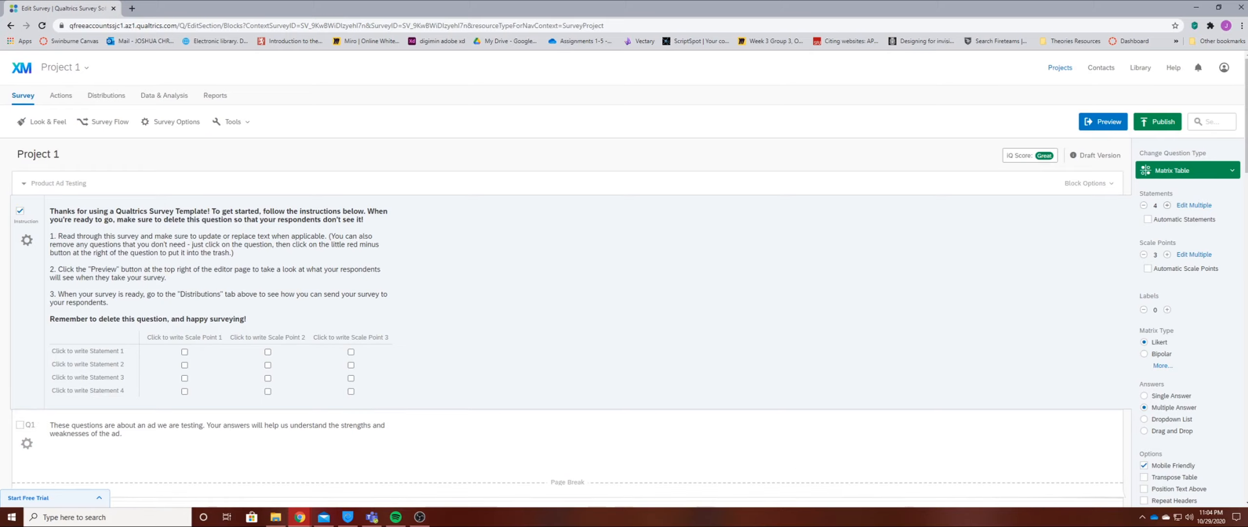
pyautogui.click(1167, 254)
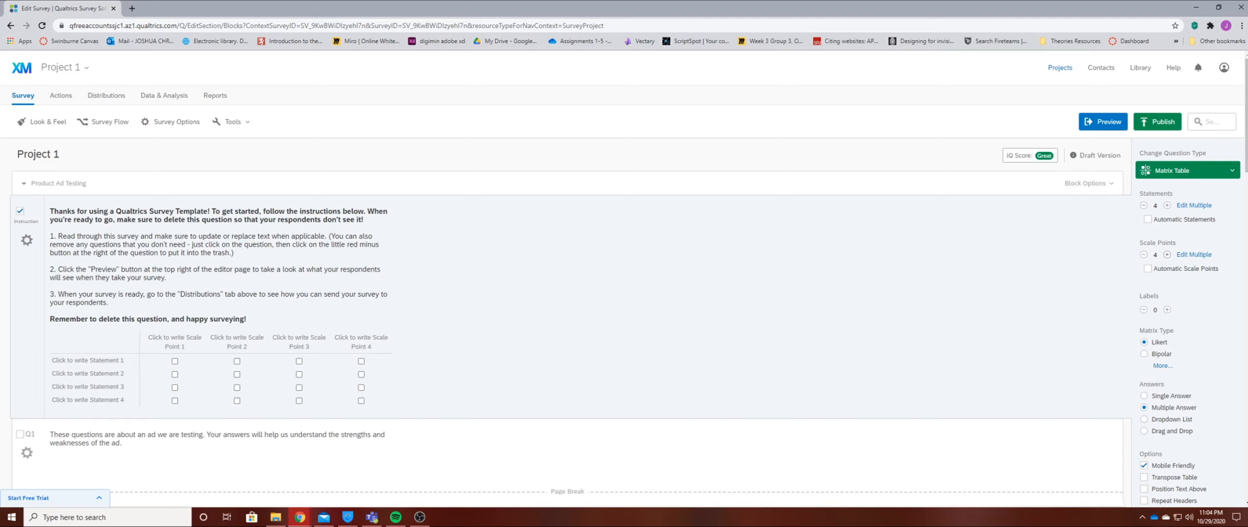
# Examine the remaining survey questions and their answer choices, including the ad rating, appeal and believability questions.
pyautogui.scroll(-5, 571, 292)
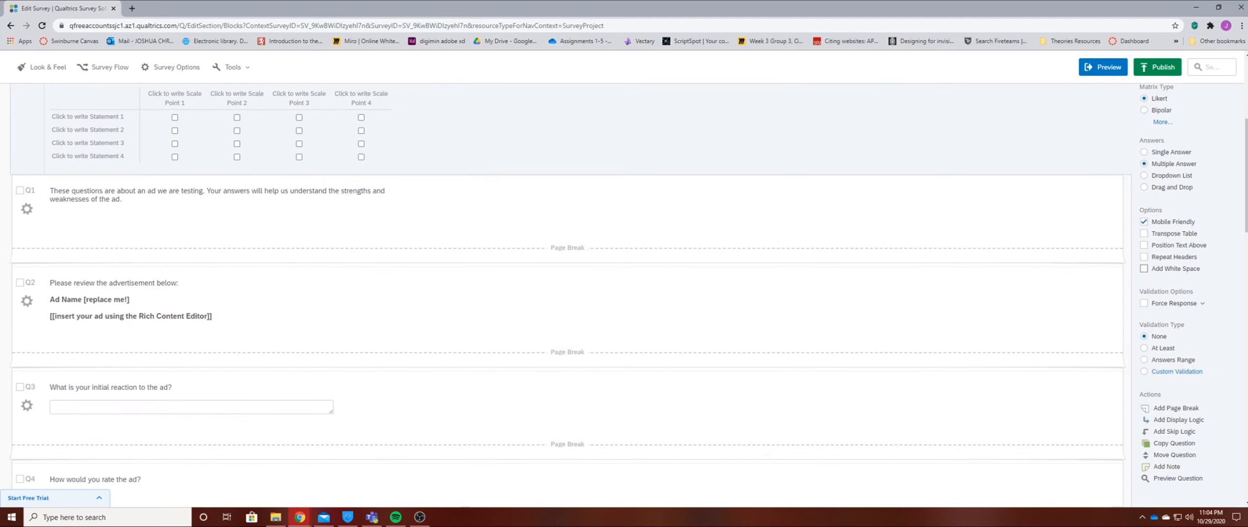
pyautogui.scroll(-3, 571, 293)
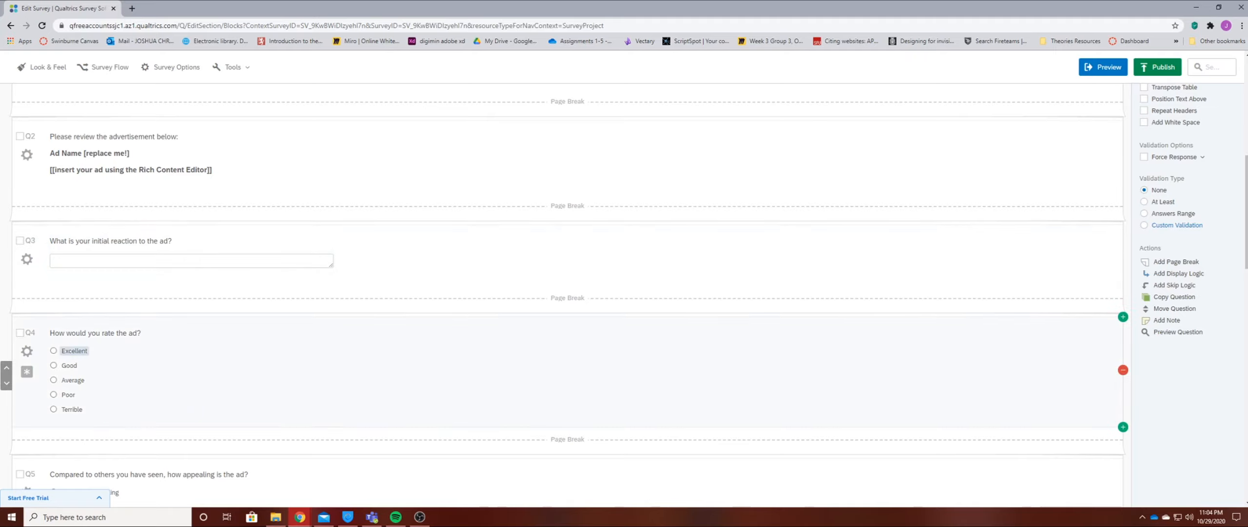
pyautogui.scroll(-1, 220, 390)
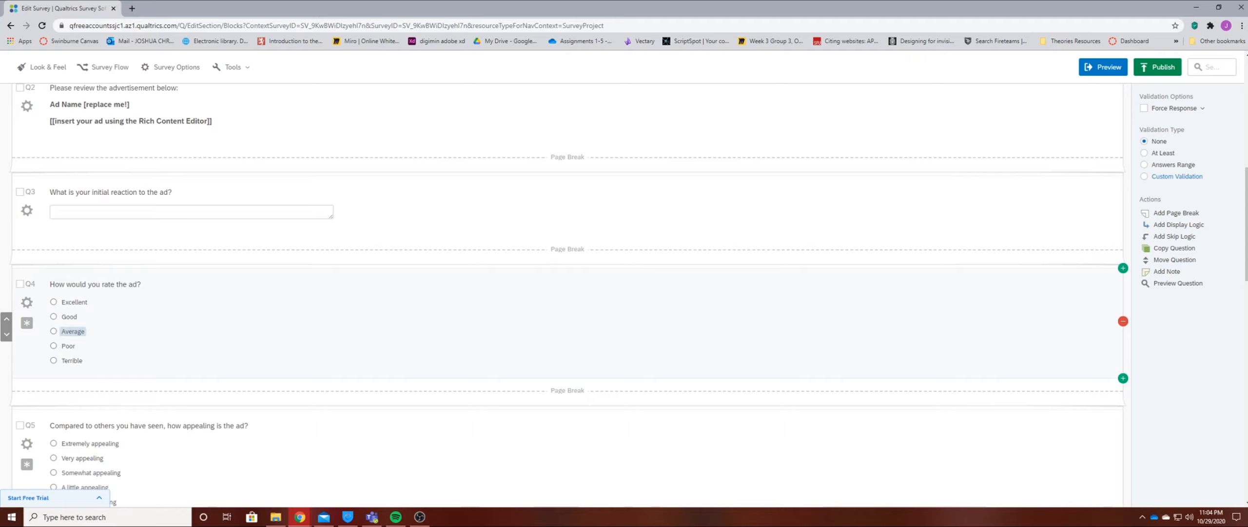
pyautogui.scroll(-1, 73, 283)
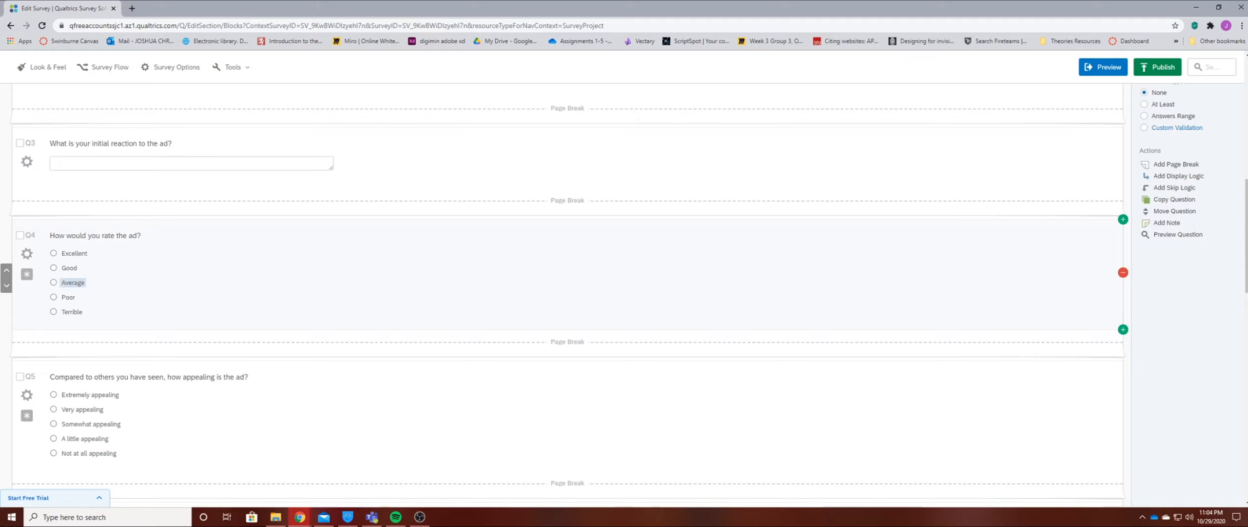
pyautogui.scroll(-5, 73, 283)
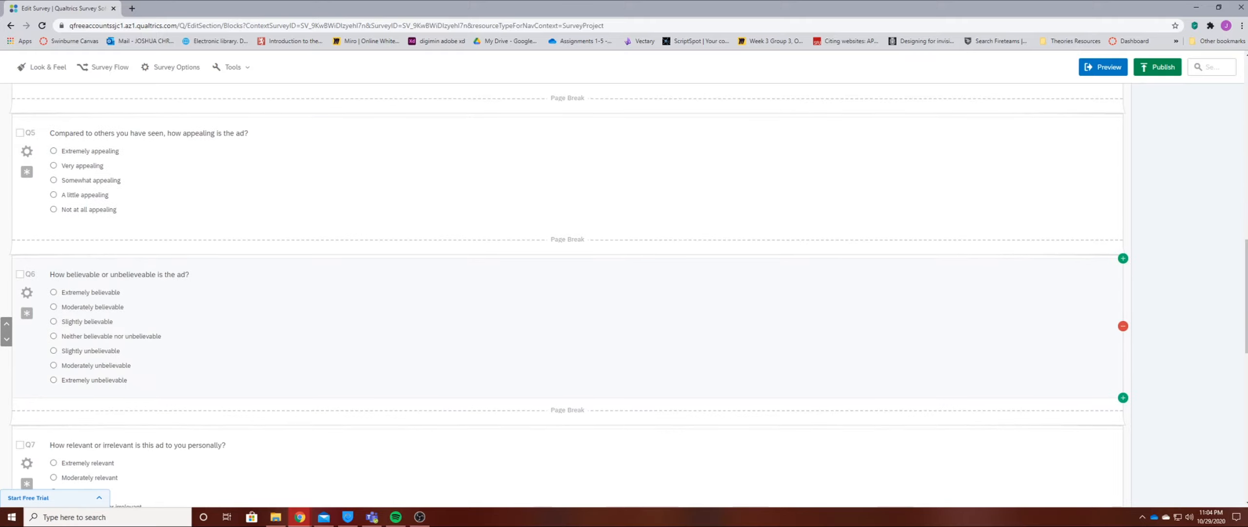
pyautogui.scroll(10, 566, 293)
pyautogui.scroll(-3, 566, 293)
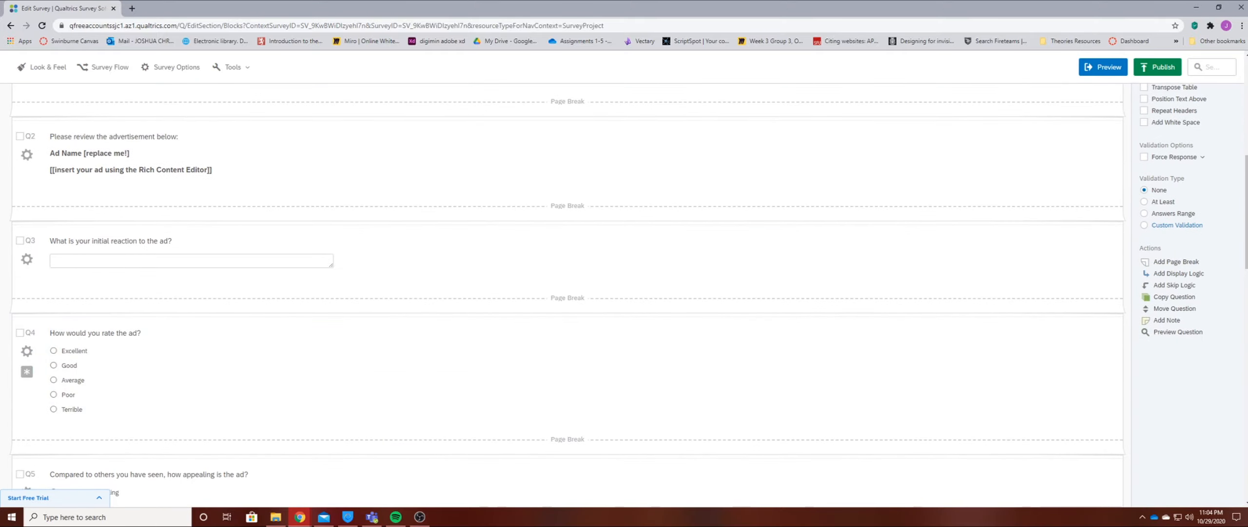
pyautogui.scroll(6, 565, 293)
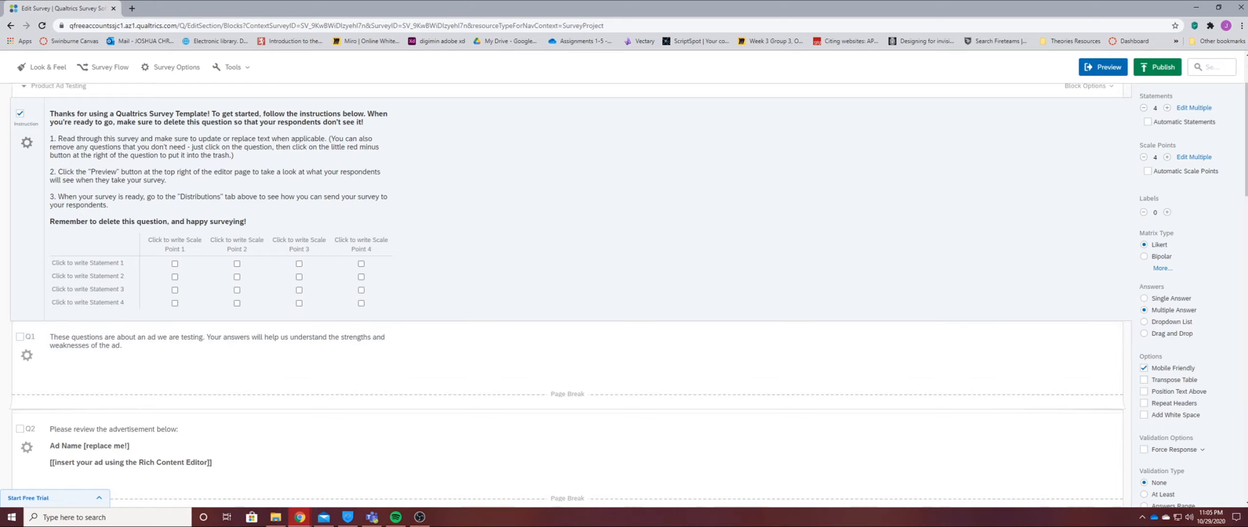
# Preview the survey in its desktop and mobile views, and return to the survey editor.
pyautogui.click(1103, 68)
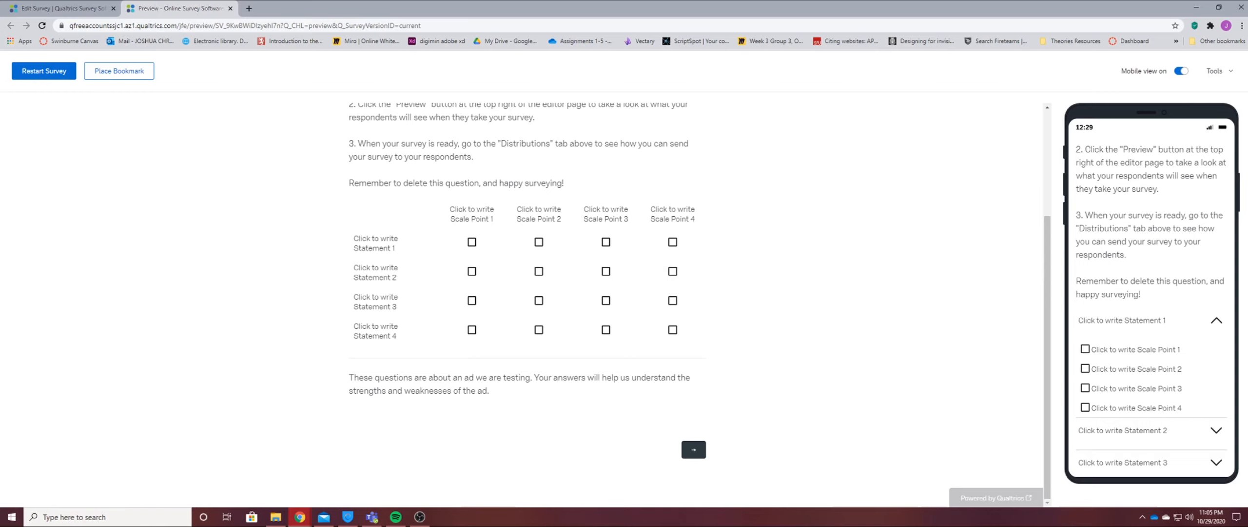
pyautogui.scroll(4, 527, 303)
pyautogui.click(59, 8)
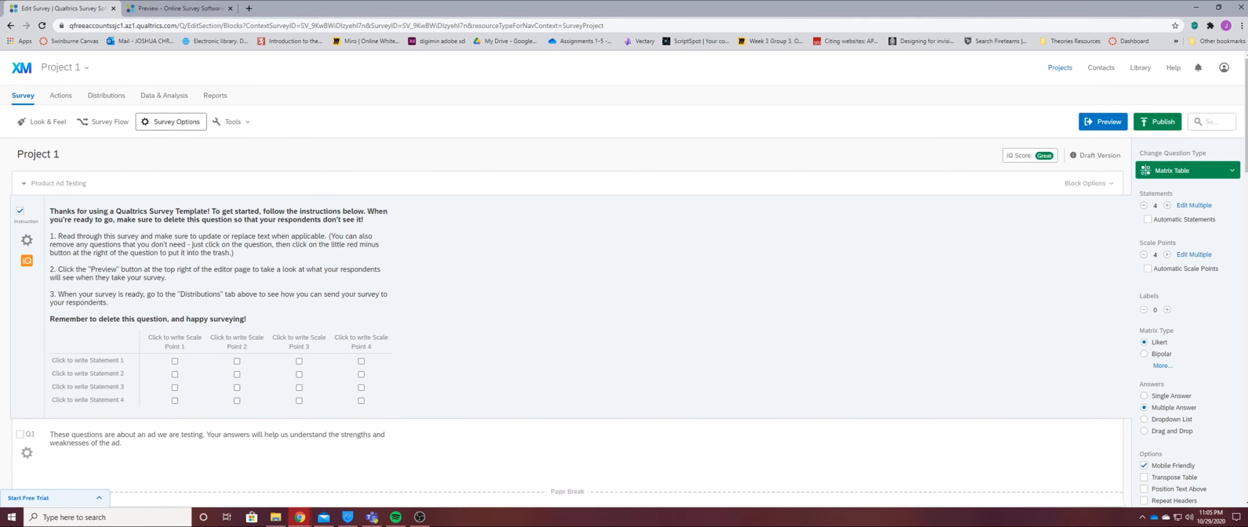
# Review the survey options for experience, protection and termination, and close them.
pyautogui.click(171, 121)
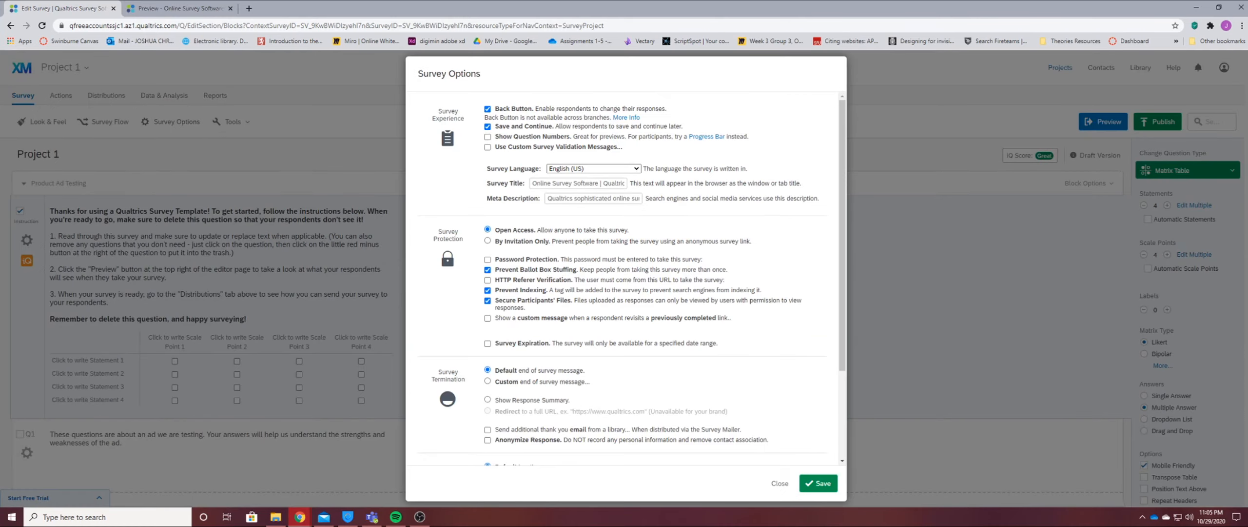
pyautogui.click(780, 483)
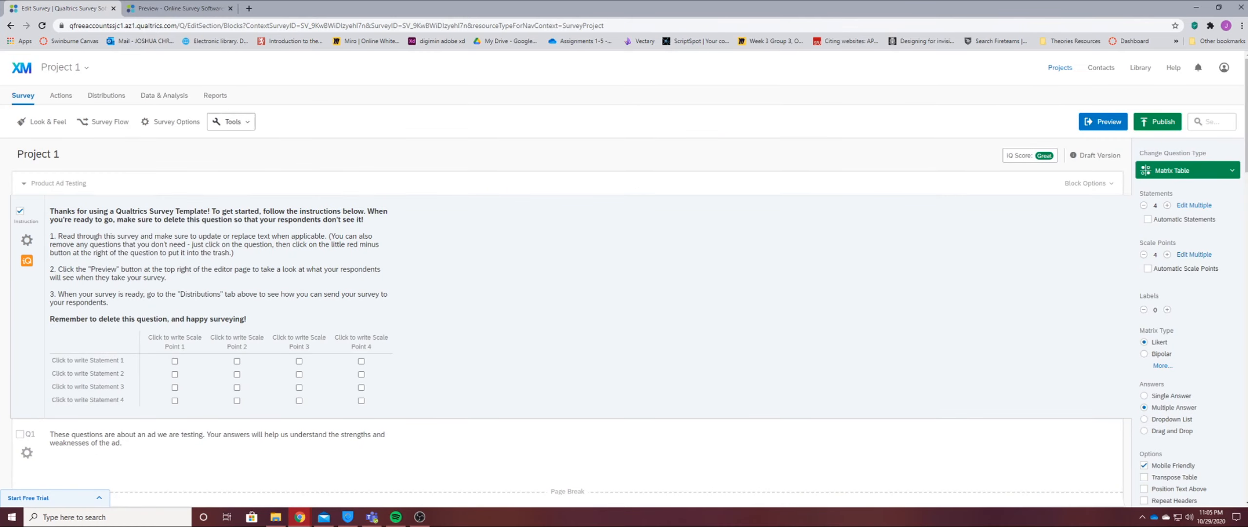
# Generate 10 test responses for the survey.
pyautogui.click(229, 121)
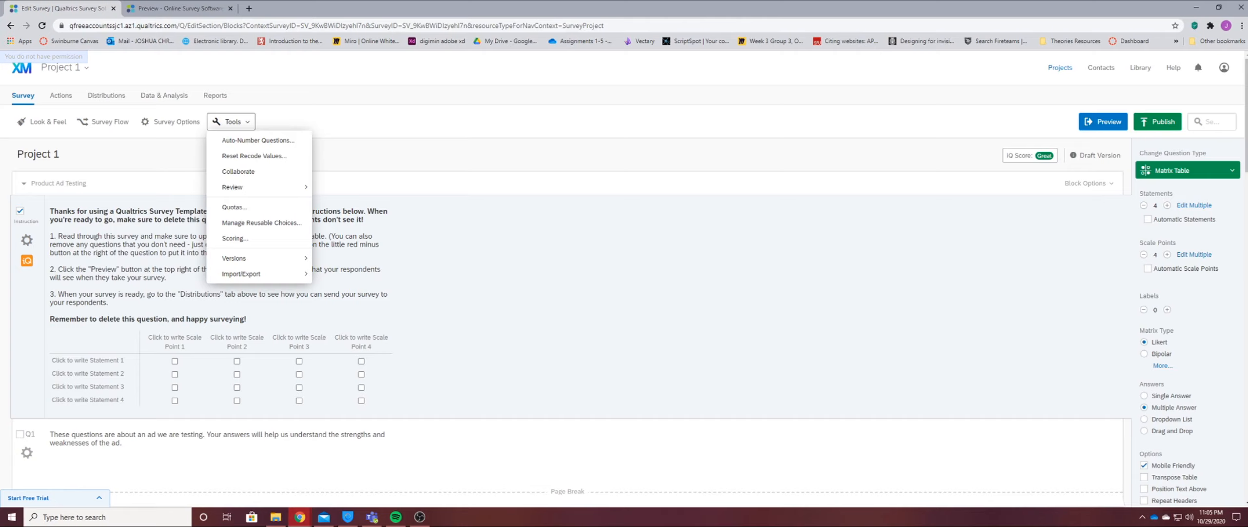
pyautogui.moveTo(264, 187)
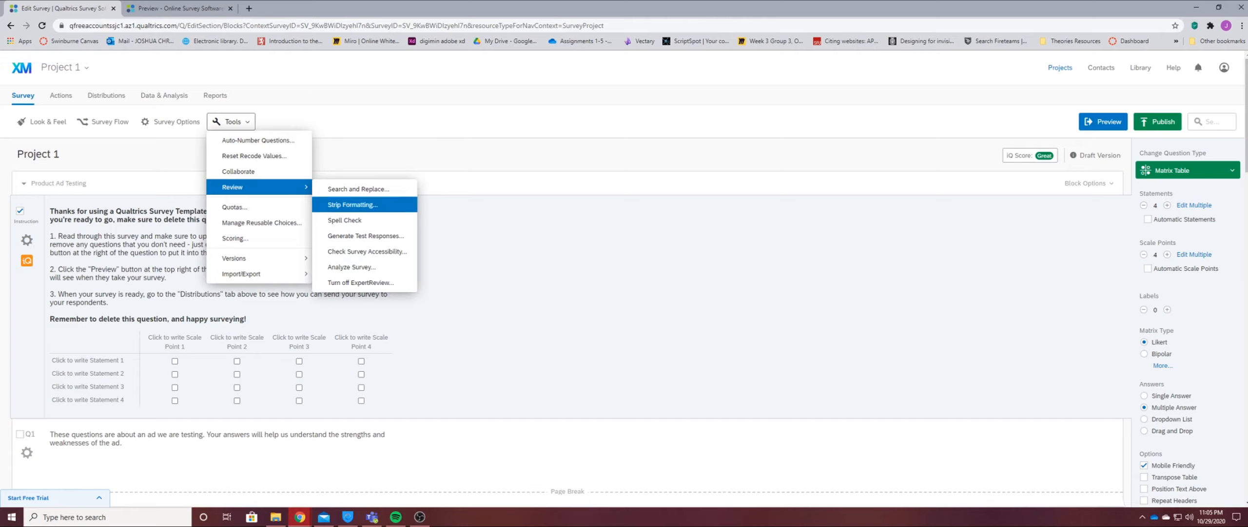
pyautogui.click(366, 235)
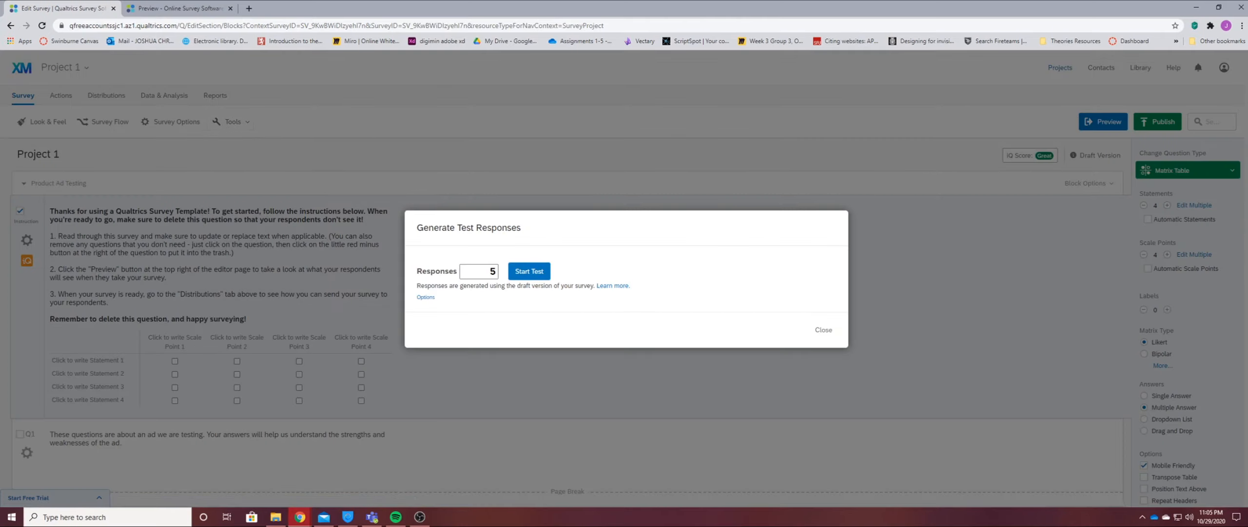
pyautogui.doubleClick(492, 271)
pyautogui.write('10')
pyautogui.click(530, 272)
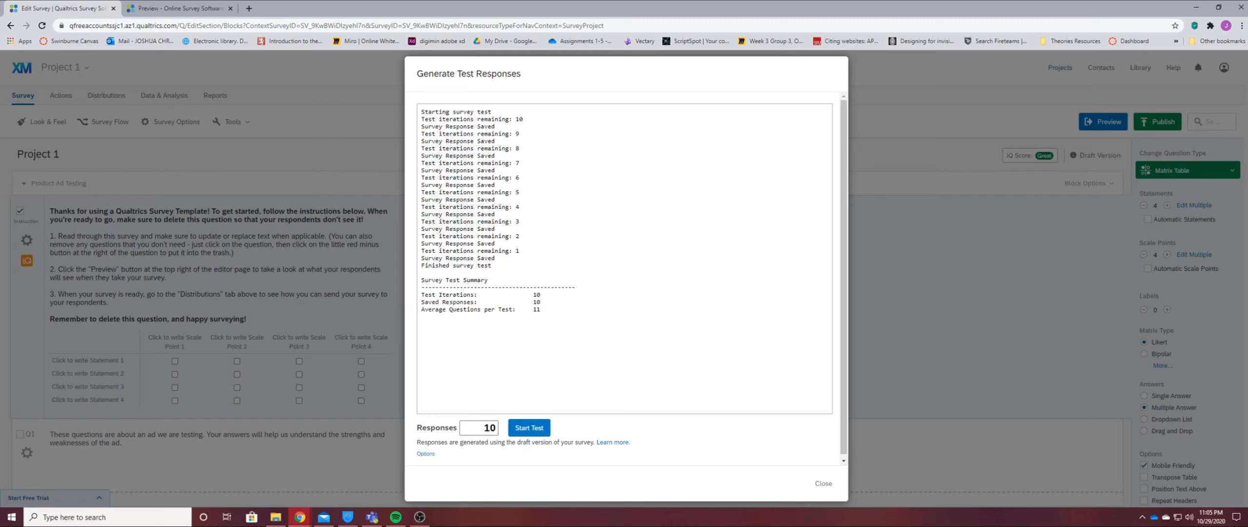
# Inspect the additional test response options and the test log's summary, and close the test response dialog.
pyautogui.scroll(-1, 625, 278)
pyautogui.click(425, 450)
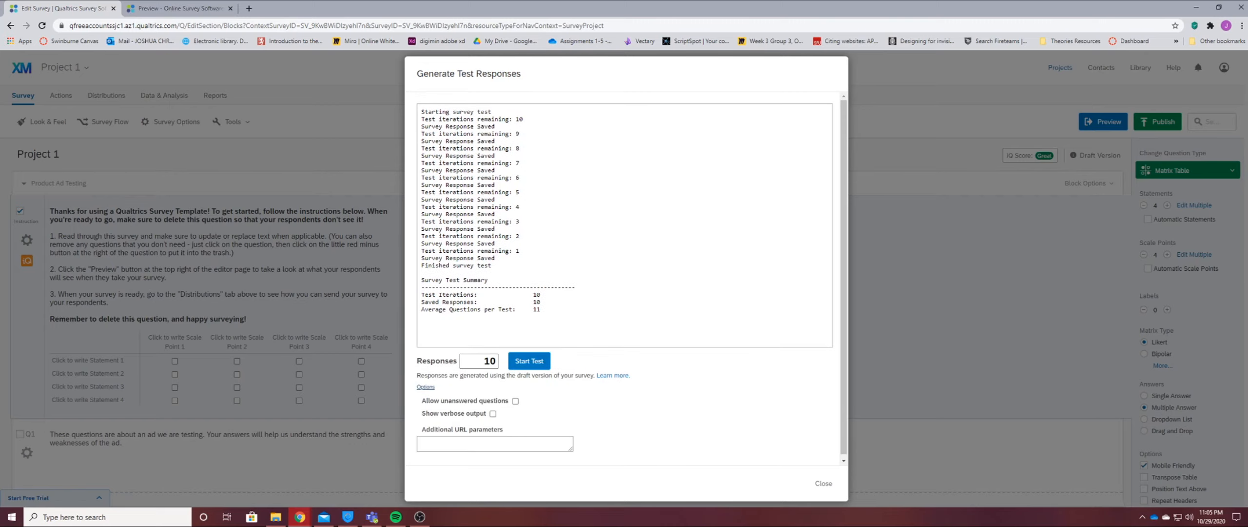
pyautogui.click(544, 361)
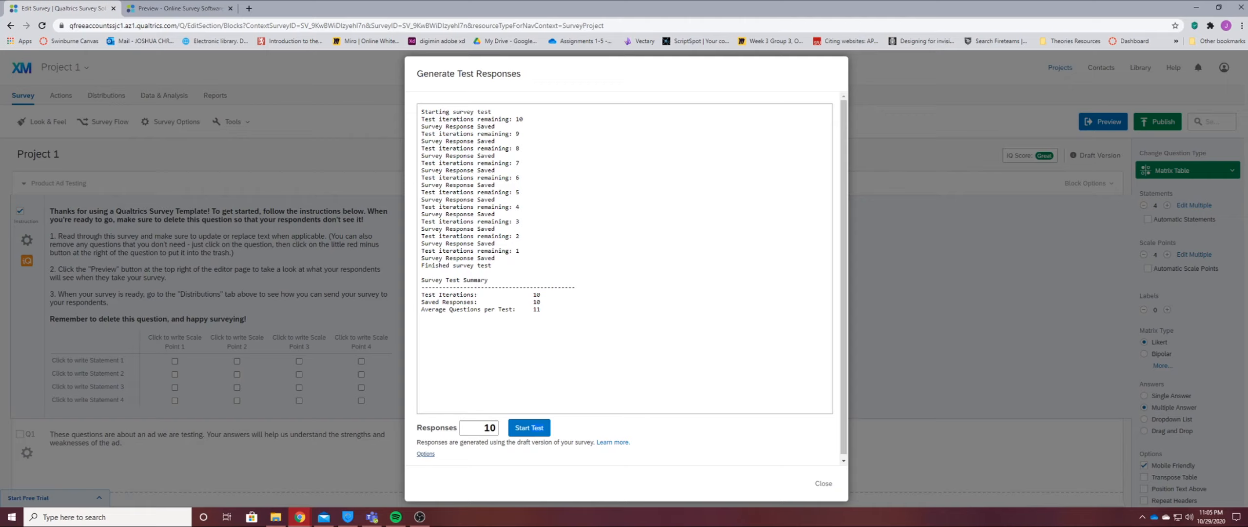
pyautogui.moveTo(493, 265); pyautogui.dragTo(422, 266)
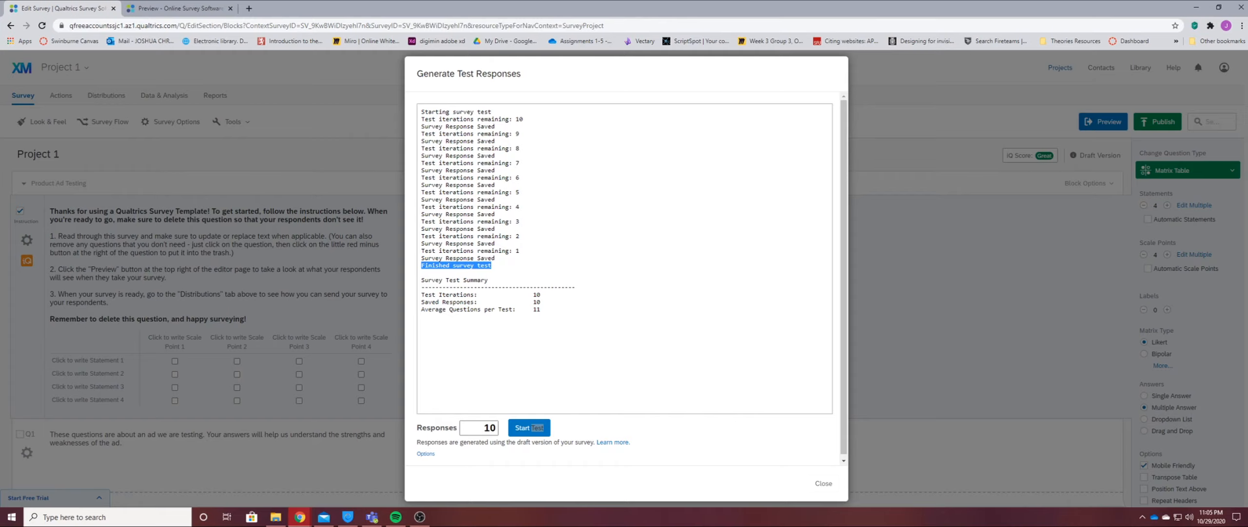
pyautogui.moveTo(422, 302); pyautogui.dragTo(540, 301)
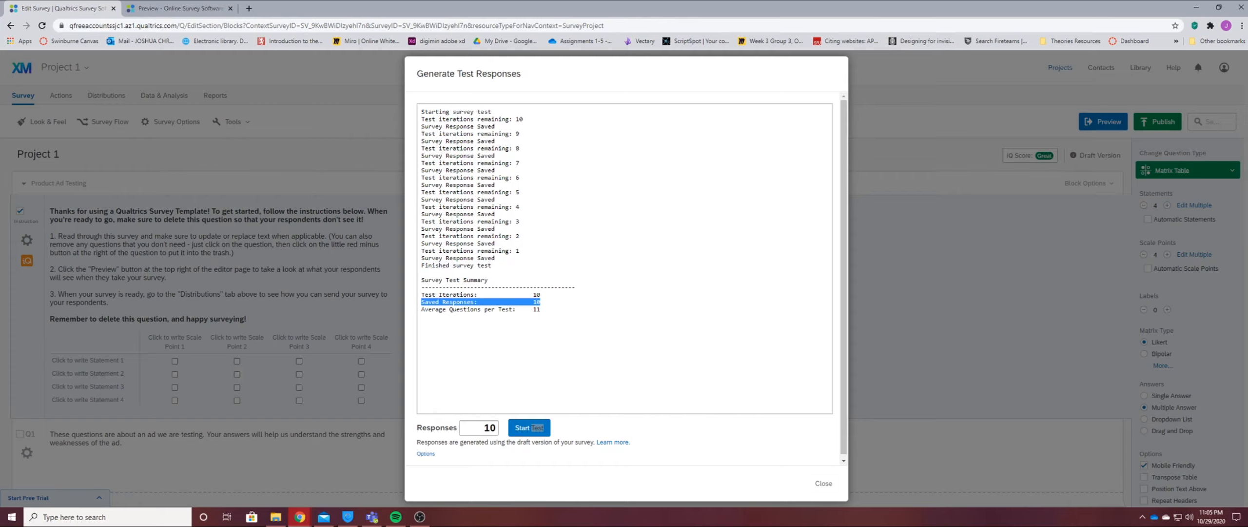
pyautogui.click(824, 483)
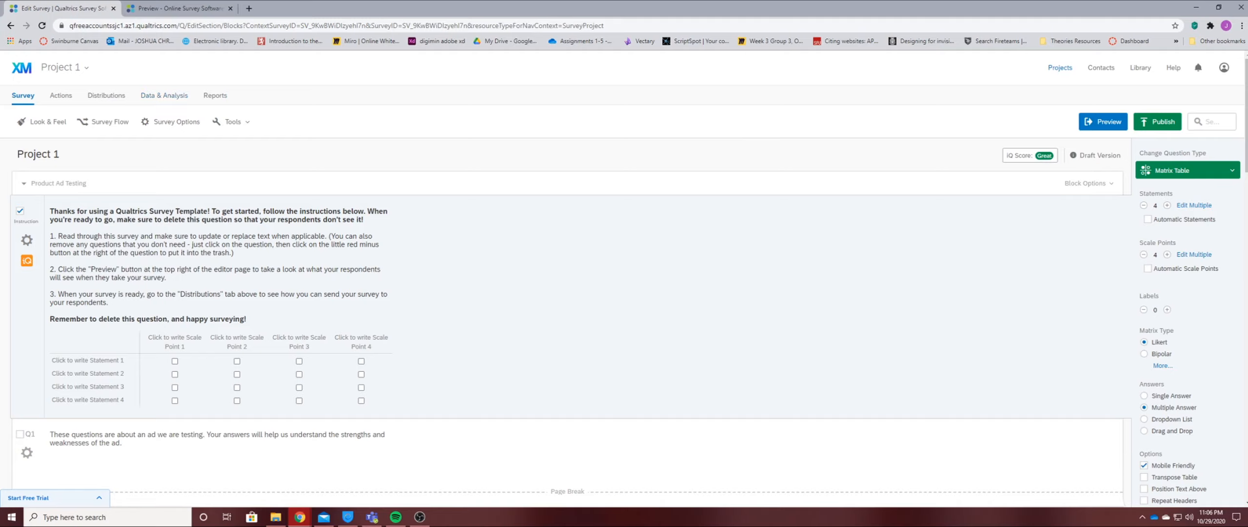
# Look over the survey options once more and close them.
pyautogui.click(229, 121)
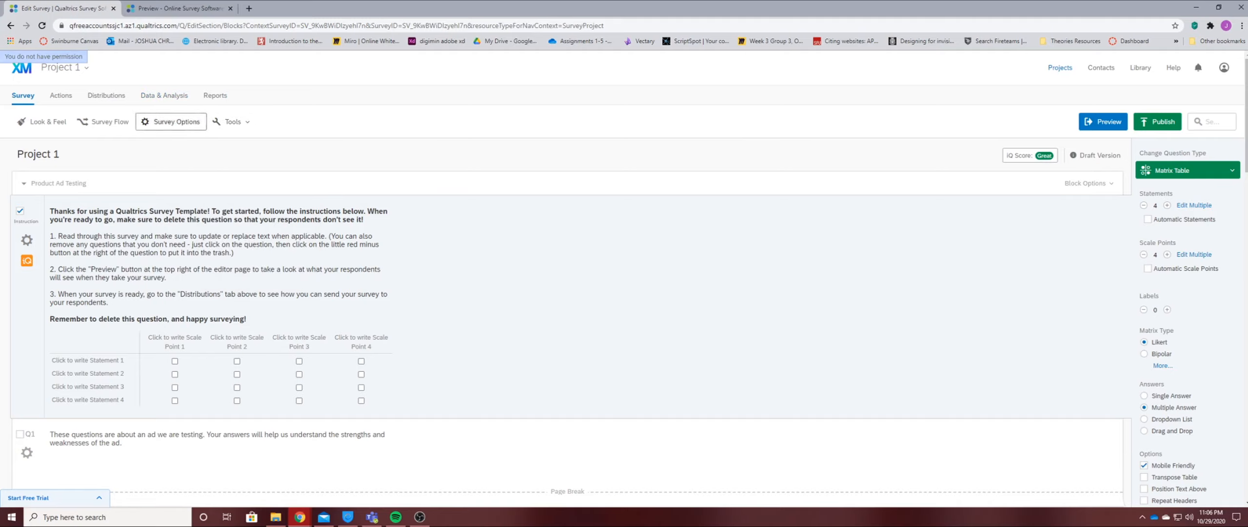
pyautogui.click(170, 121)
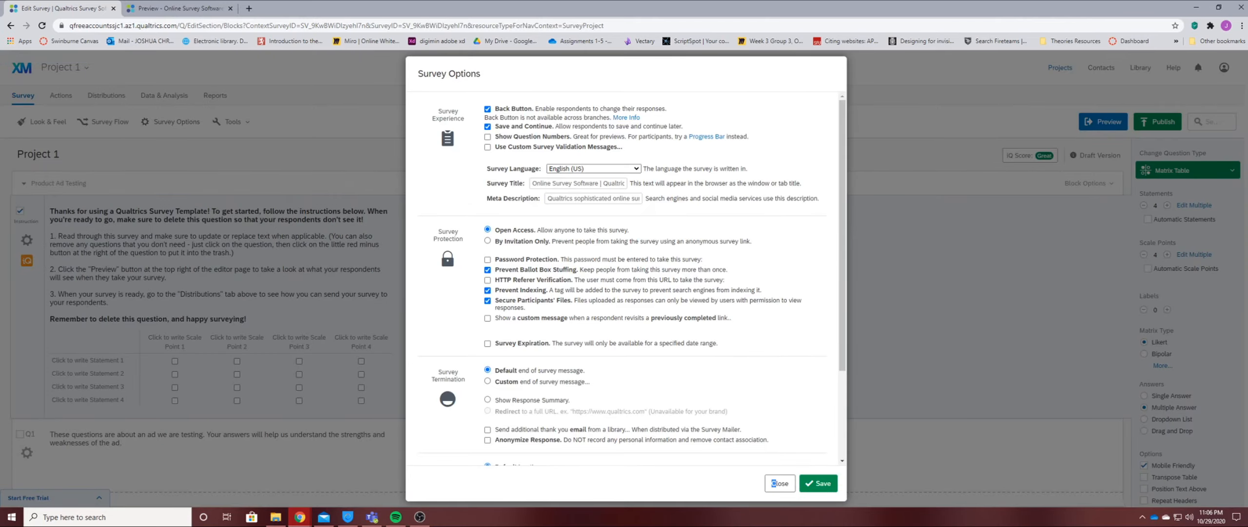
pyautogui.click(780, 483)
# Apply the Glacier Mountains theme to the survey, check its mobile preview, and save the look and feel.
pyautogui.click(43, 122)
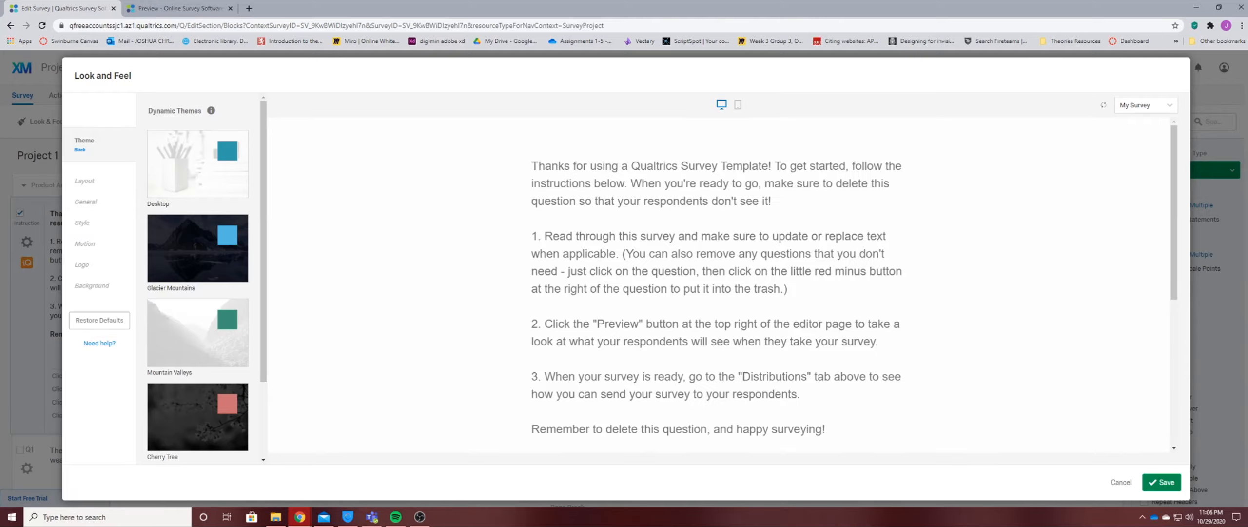
pyautogui.click(198, 248)
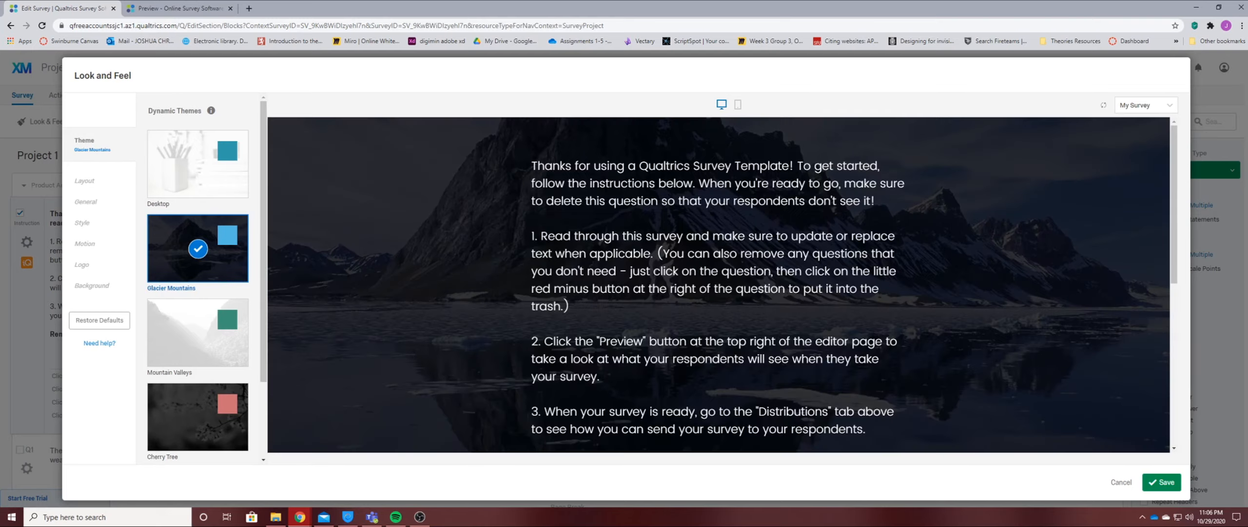
pyautogui.click(737, 104)
pyautogui.scroll(-17, 729, 289)
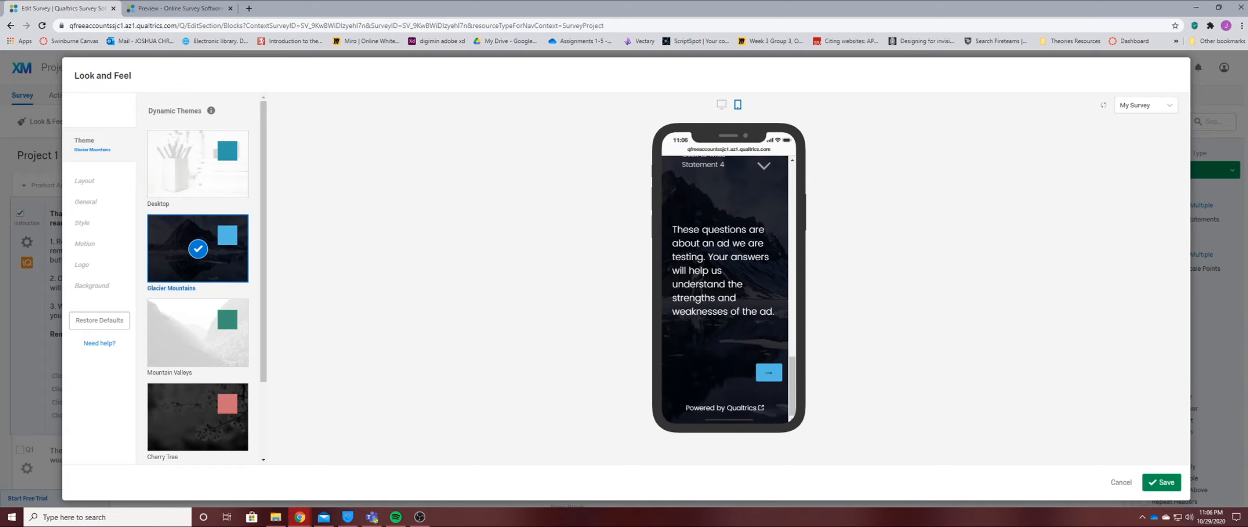
pyautogui.scroll(17, 725, 288)
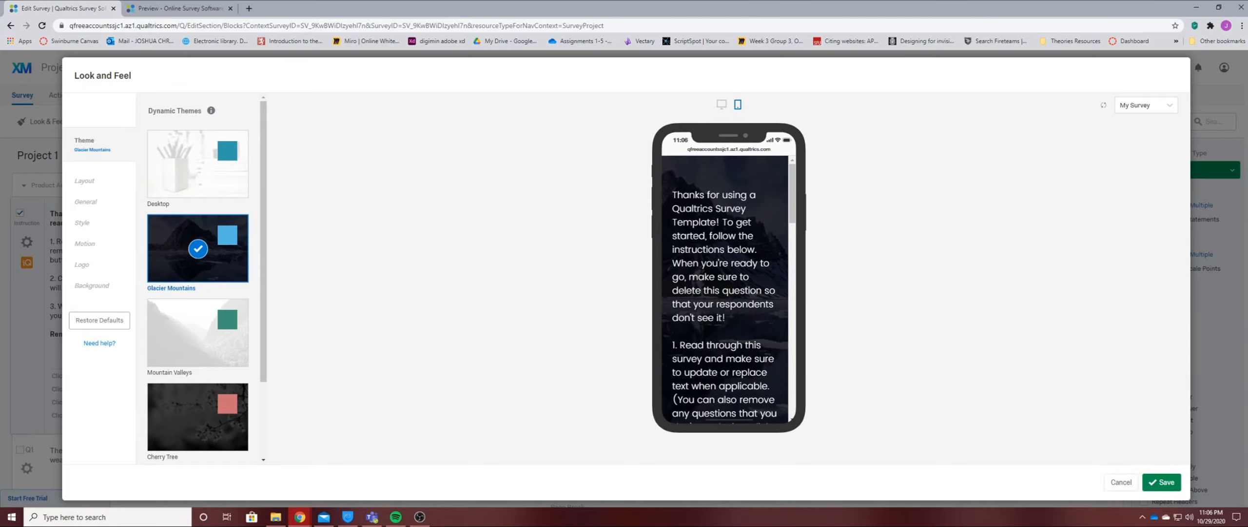
pyautogui.click(1162, 482)
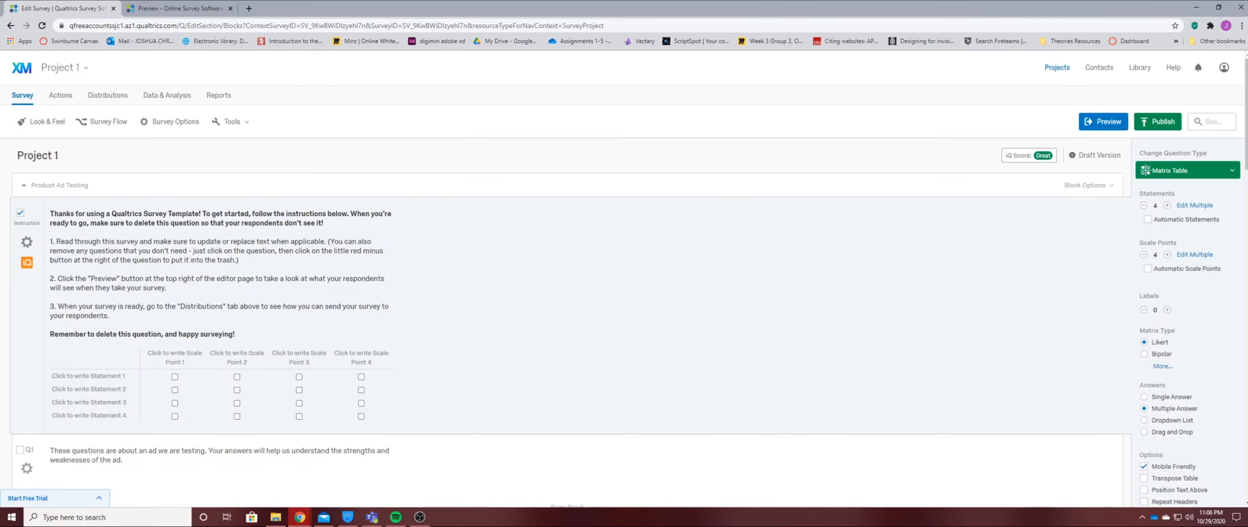
# Preview the newly themed survey in desktop and mobile views, and return to the survey editor.
pyautogui.click(1103, 121)
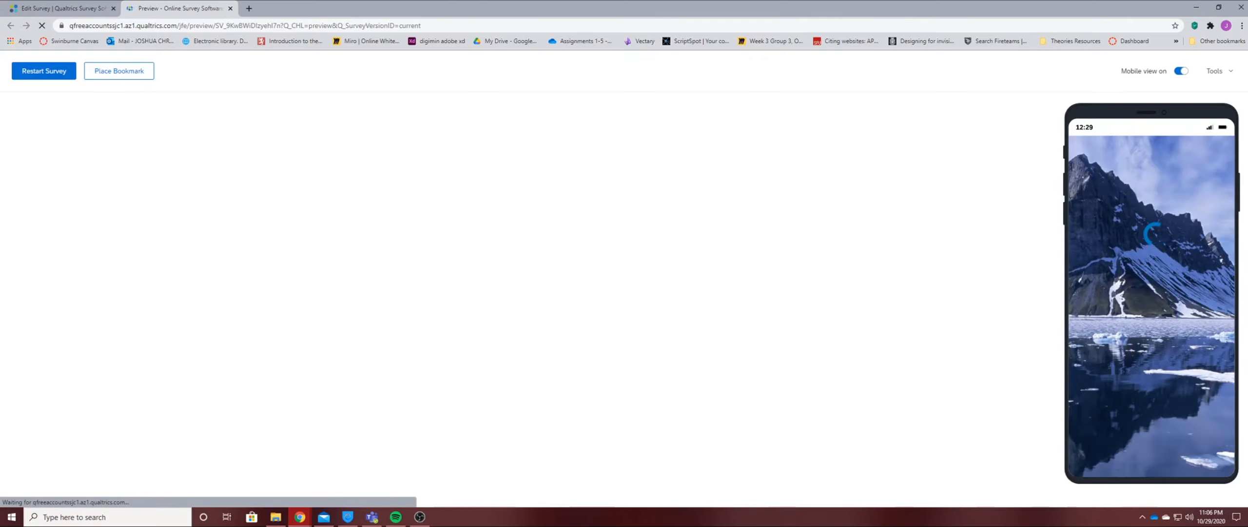
pyautogui.scroll(-5, 527, 302)
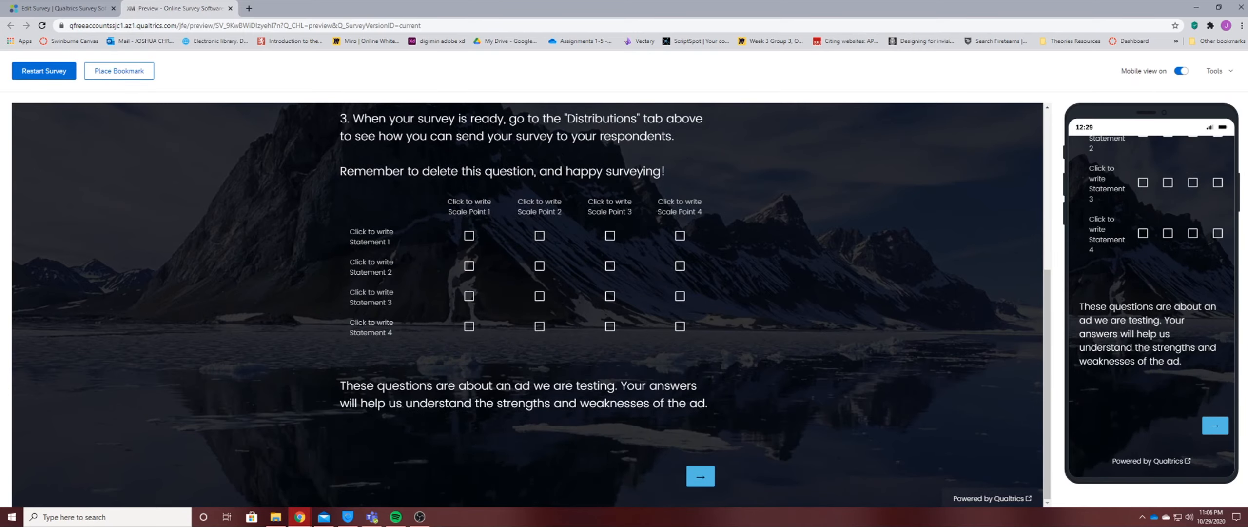
pyautogui.scroll(5, 526, 303)
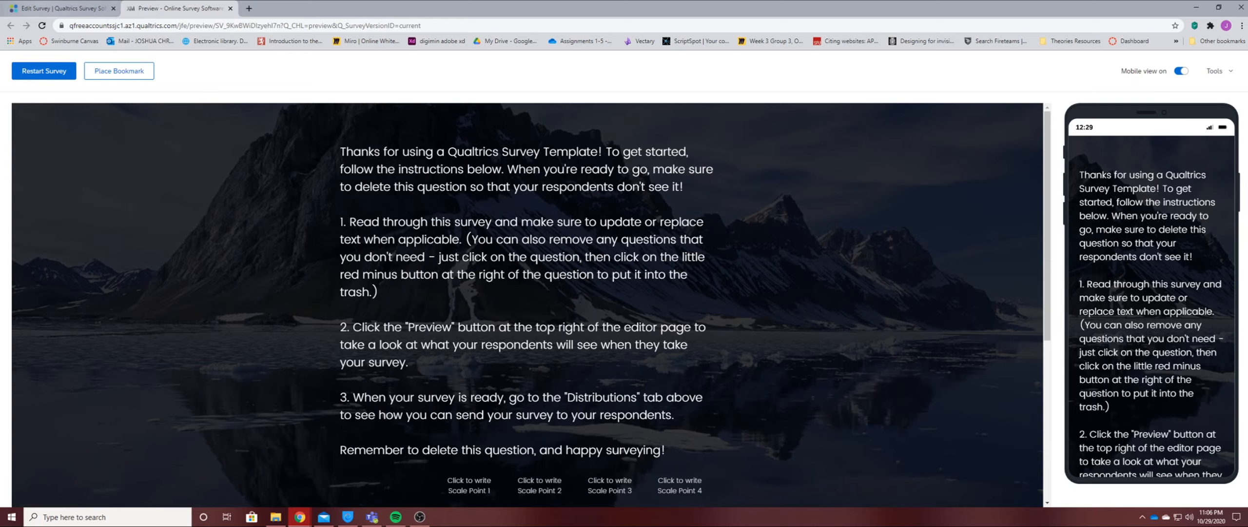
pyautogui.click(62, 9)
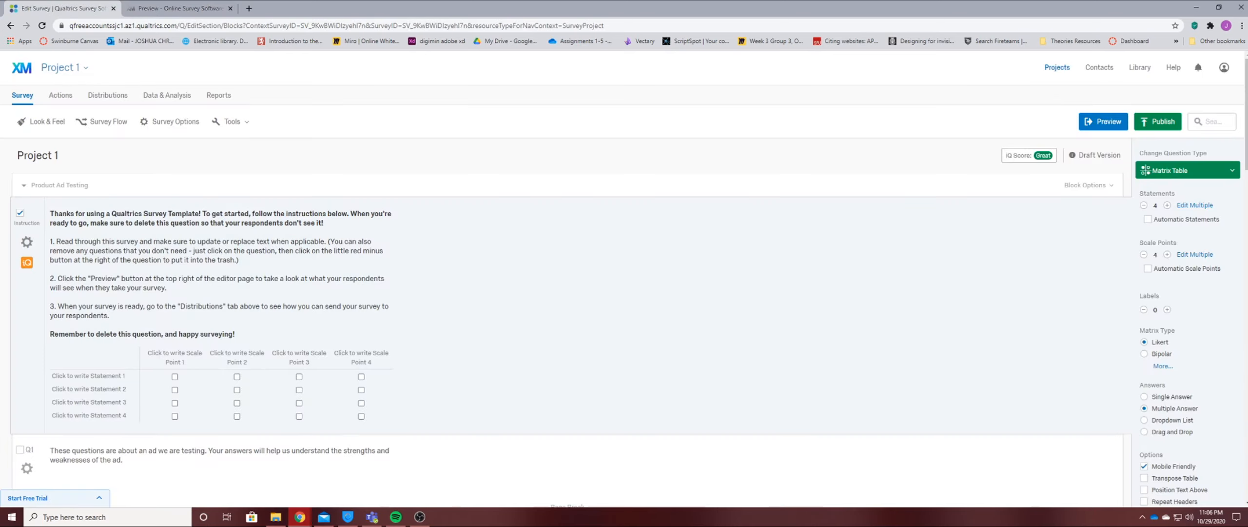
# Switch to the Sanitorium City survey project and select its introductory message for editing.
pyautogui.click(64, 68)
pyautogui.click(73, 127)
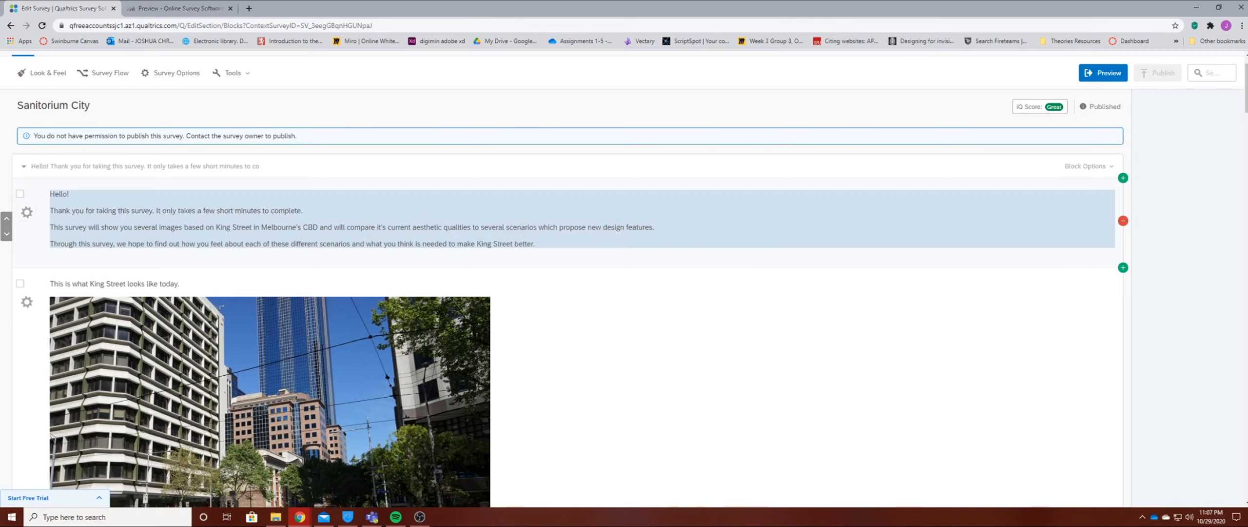
pyautogui.click(50, 203)
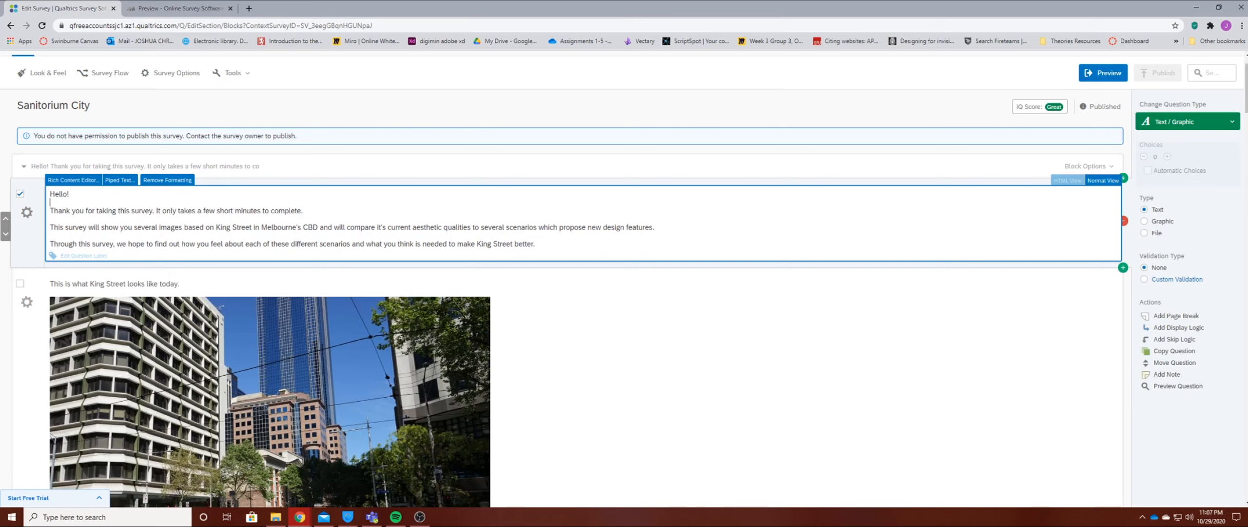
# Examine the Sanitorium City survey's King Street image and its picture comparisons with 0 to 10 preference sliders.
pyautogui.scroll(-3, 565, 327)
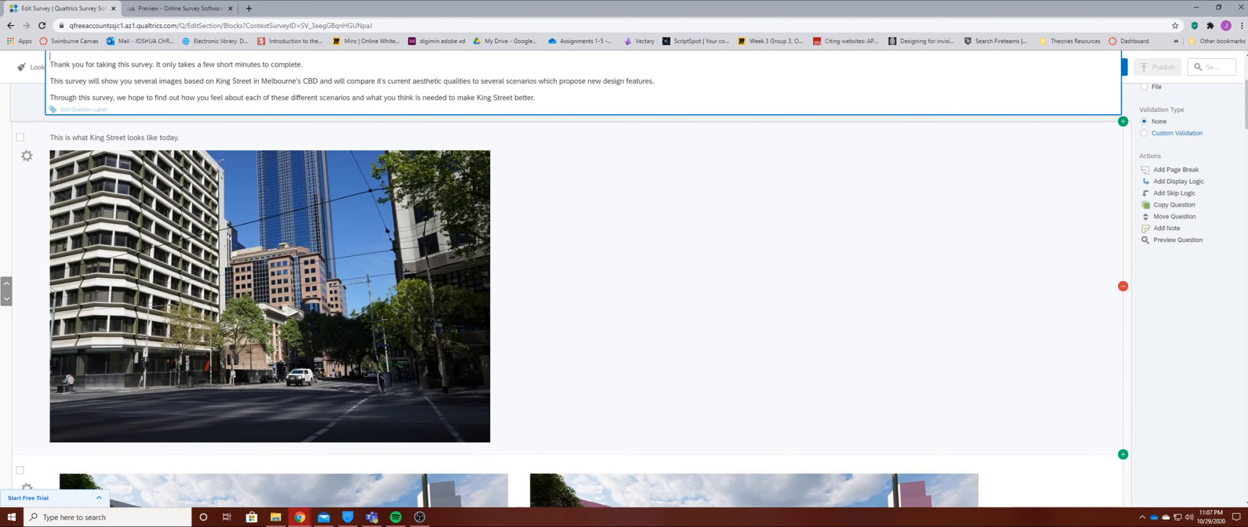
pyautogui.scroll(-1, 268, 293)
pyautogui.scroll(3, 268, 293)
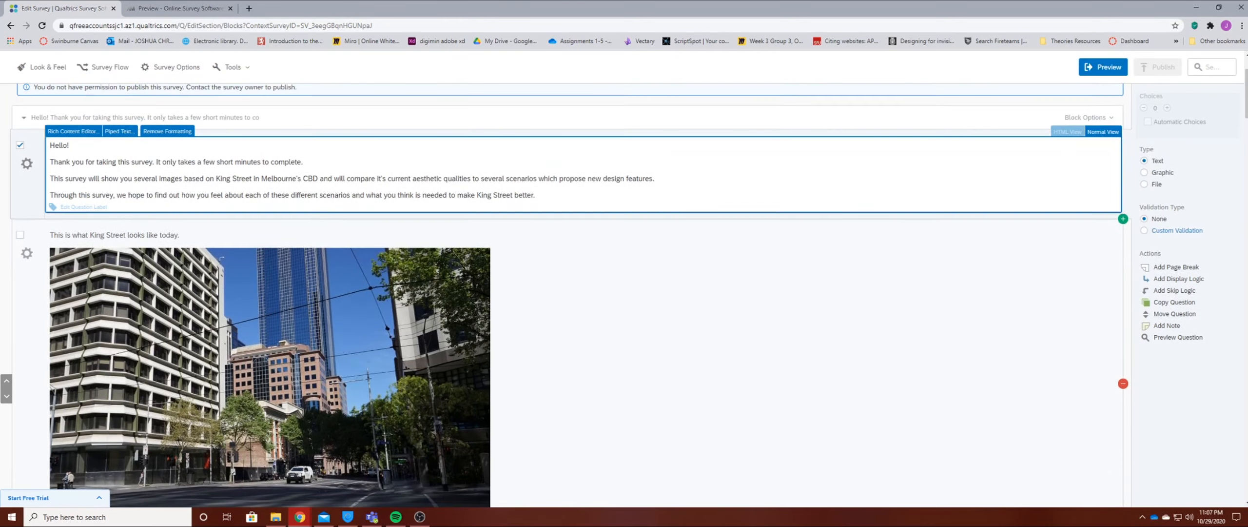
pyautogui.click(273, 302)
pyautogui.scroll(-1, 273, 302)
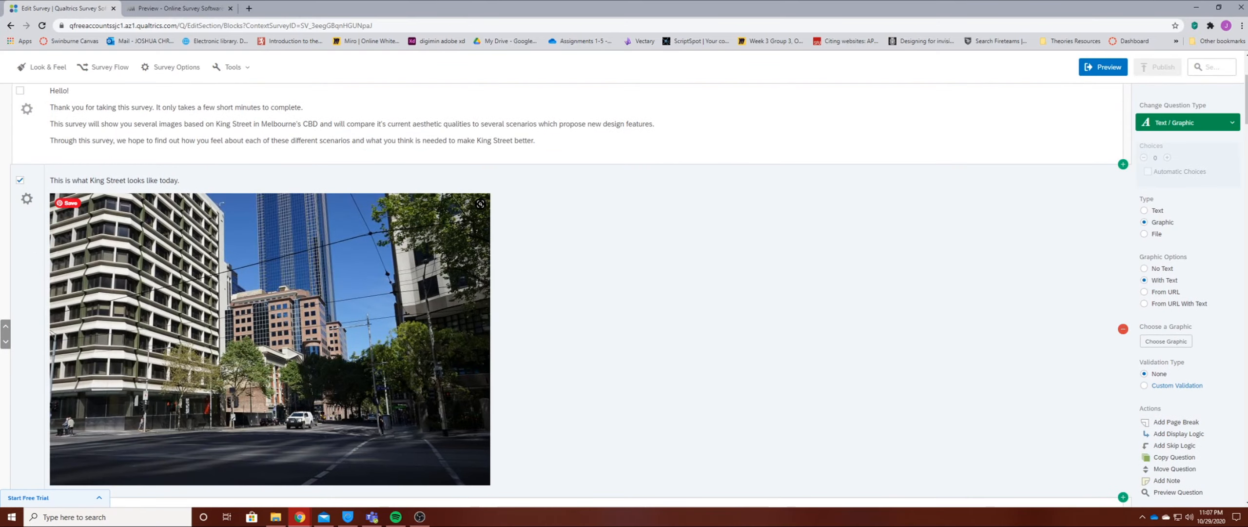
pyautogui.scroll(-10, 570, 292)
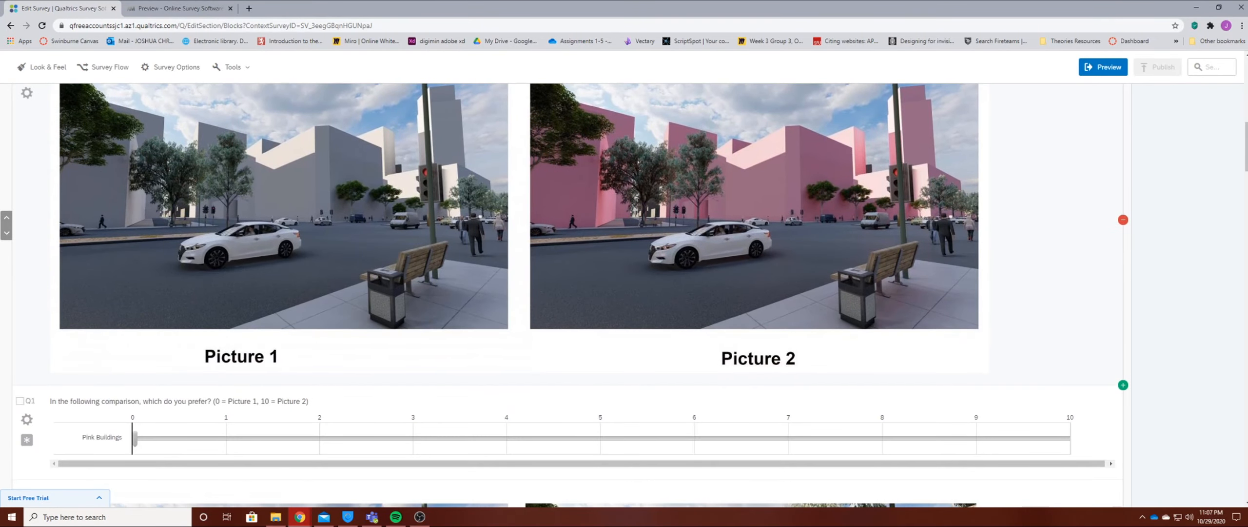
pyautogui.scroll(-1, 570, 293)
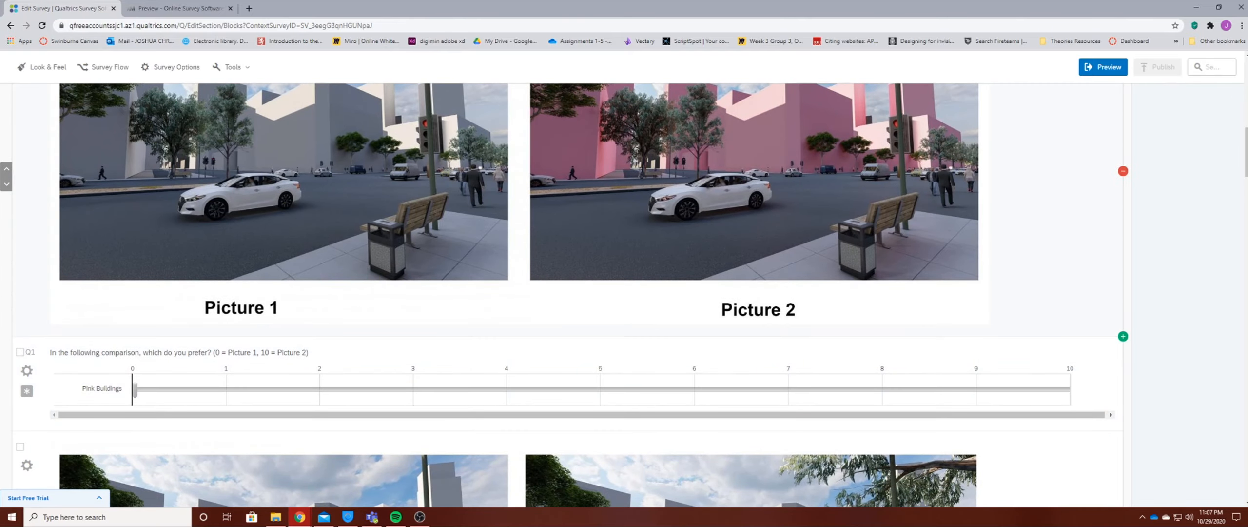
pyautogui.scroll(-1, 571, 292)
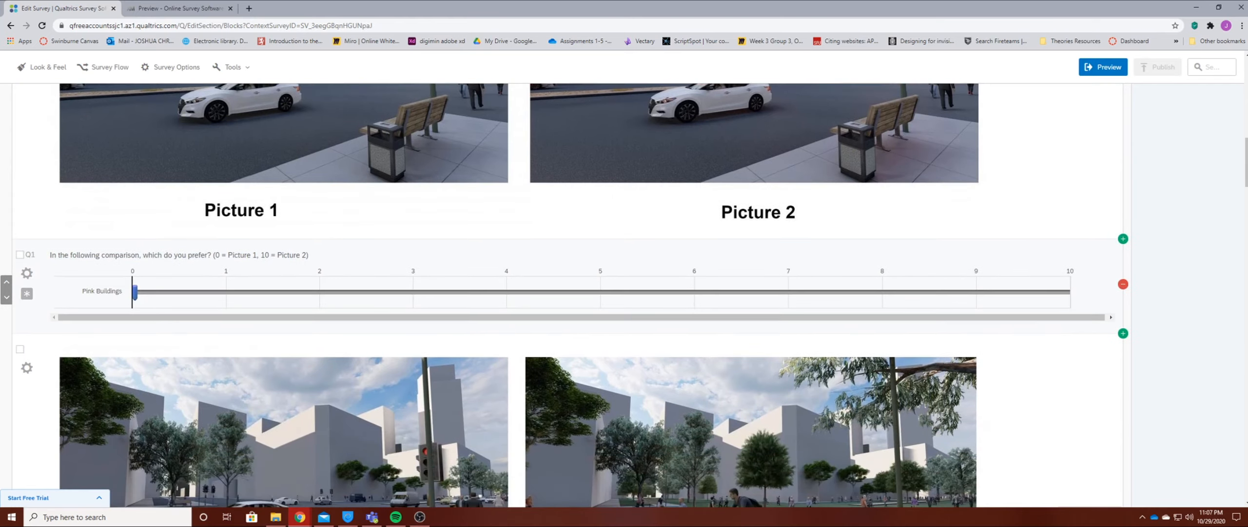
pyautogui.scroll(-1, 571, 293)
pyautogui.scroll(2, 571, 293)
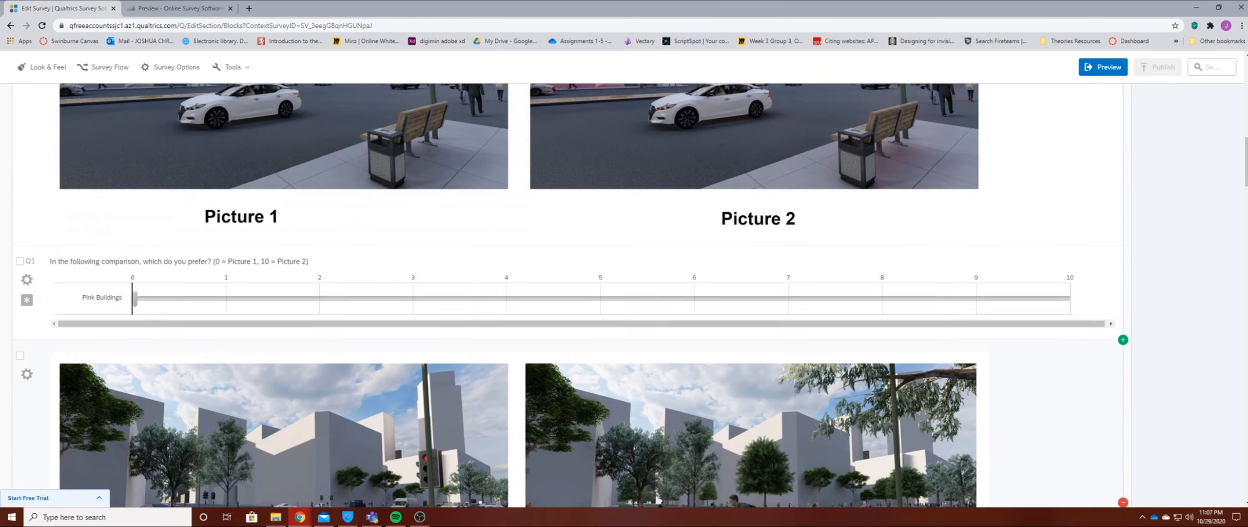
pyautogui.scroll(-4, 570, 292)
pyautogui.scroll(-20, 571, 292)
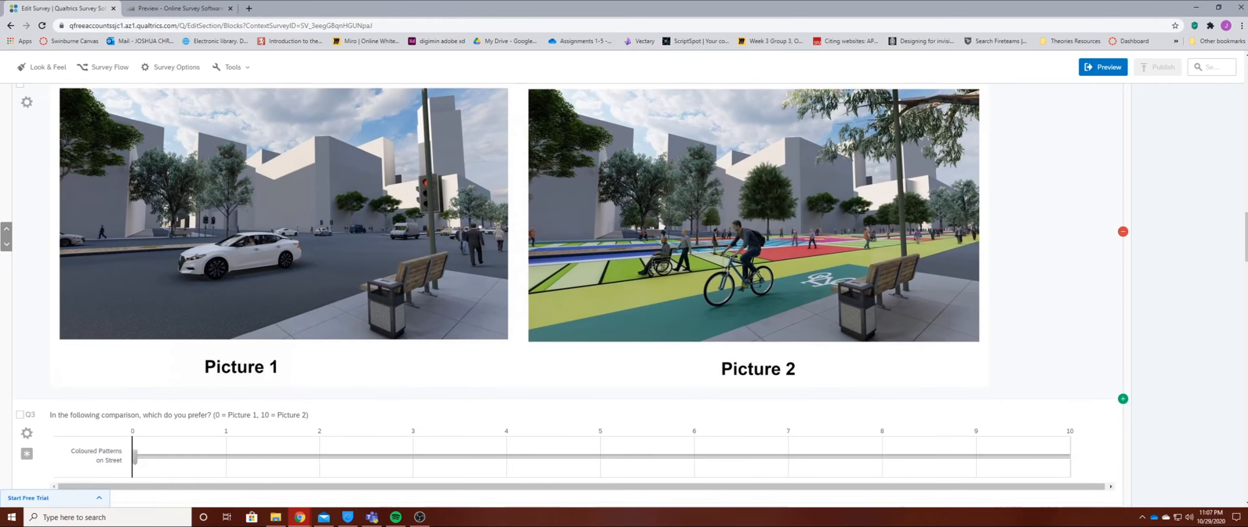
pyautogui.scroll(20, 570, 292)
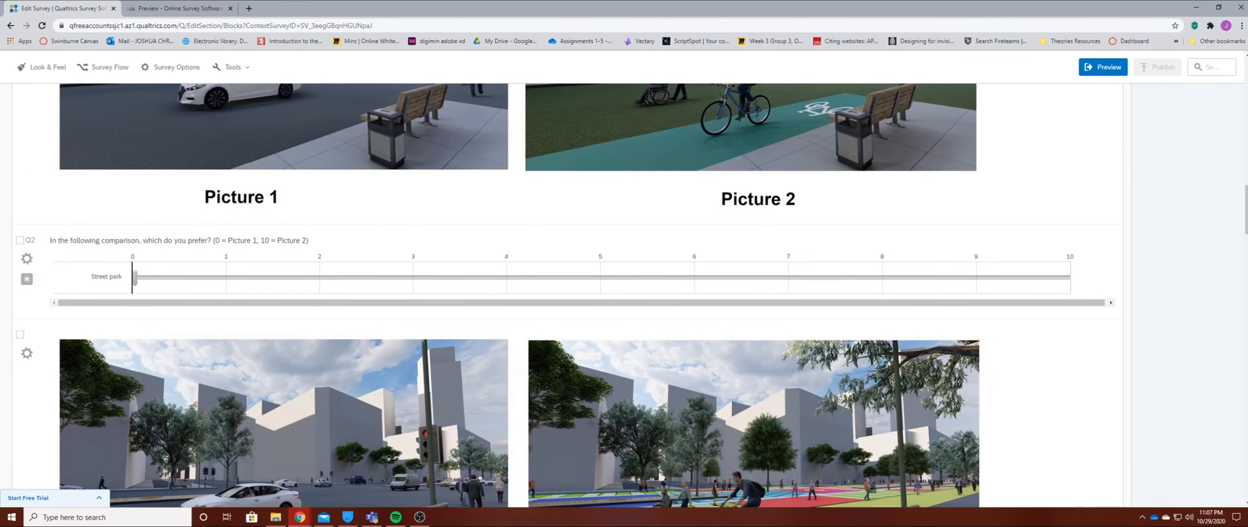
pyautogui.scroll(10, 571, 293)
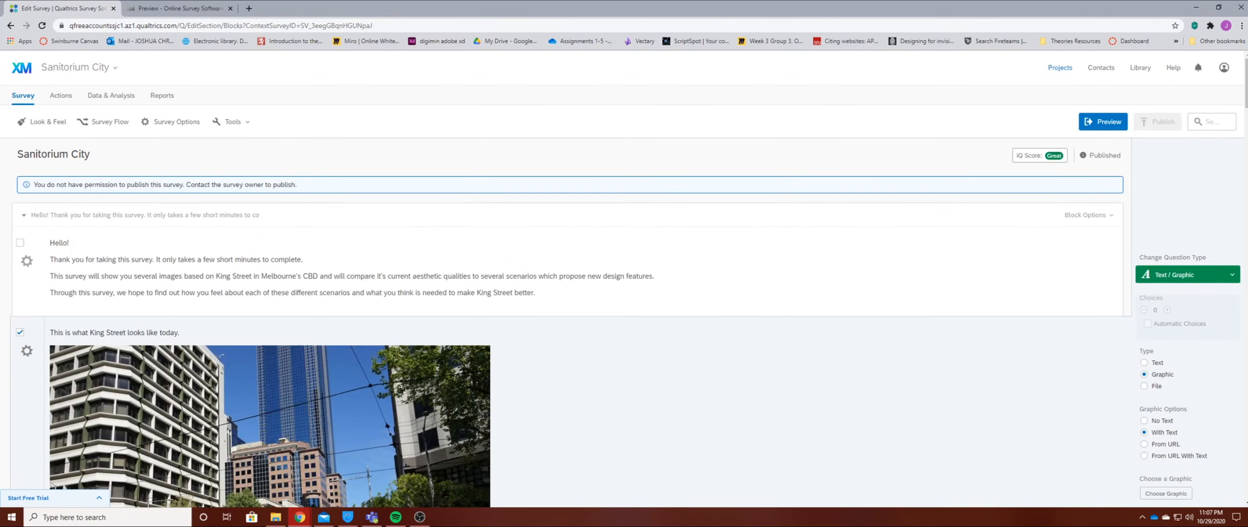
# Open the Sanitorium City survey's response data and review its data tools and the first page of responses.
pyautogui.click(111, 96)
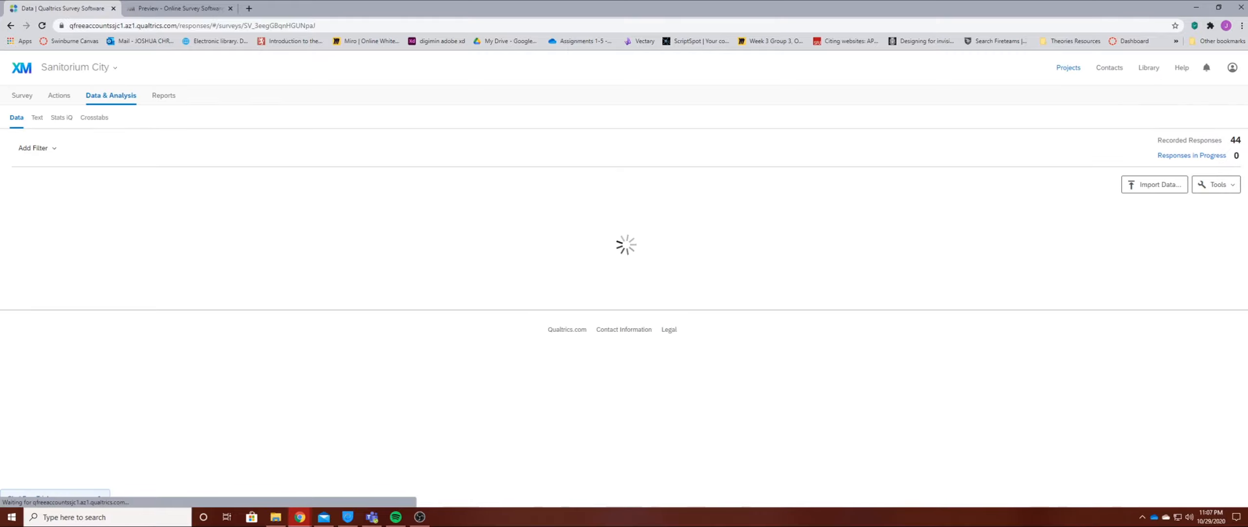
pyautogui.click(1209, 185)
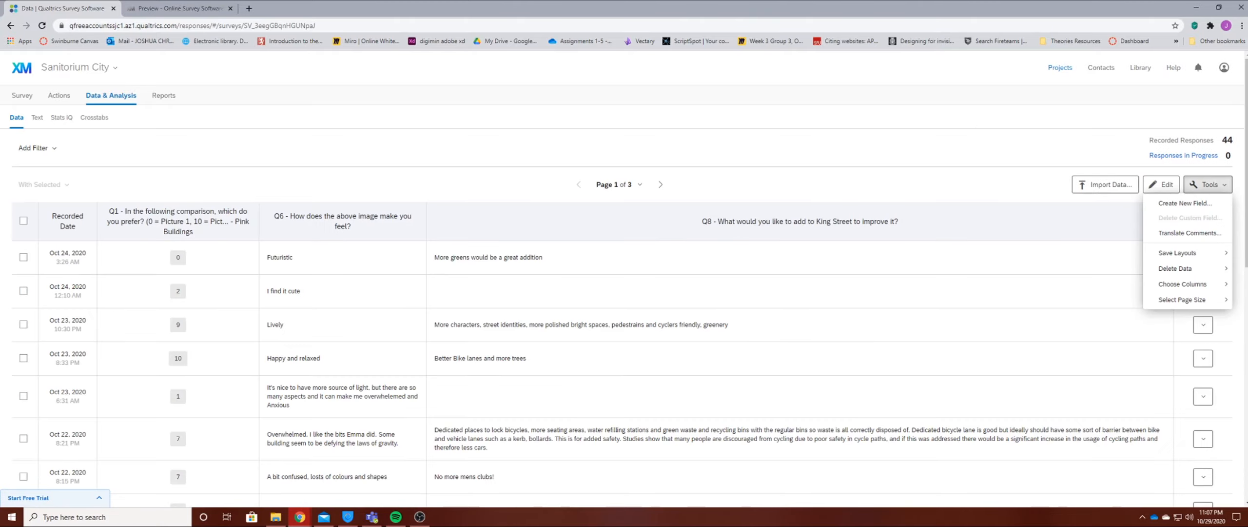
pyautogui.moveTo(1177, 253)
pyautogui.click(1208, 185)
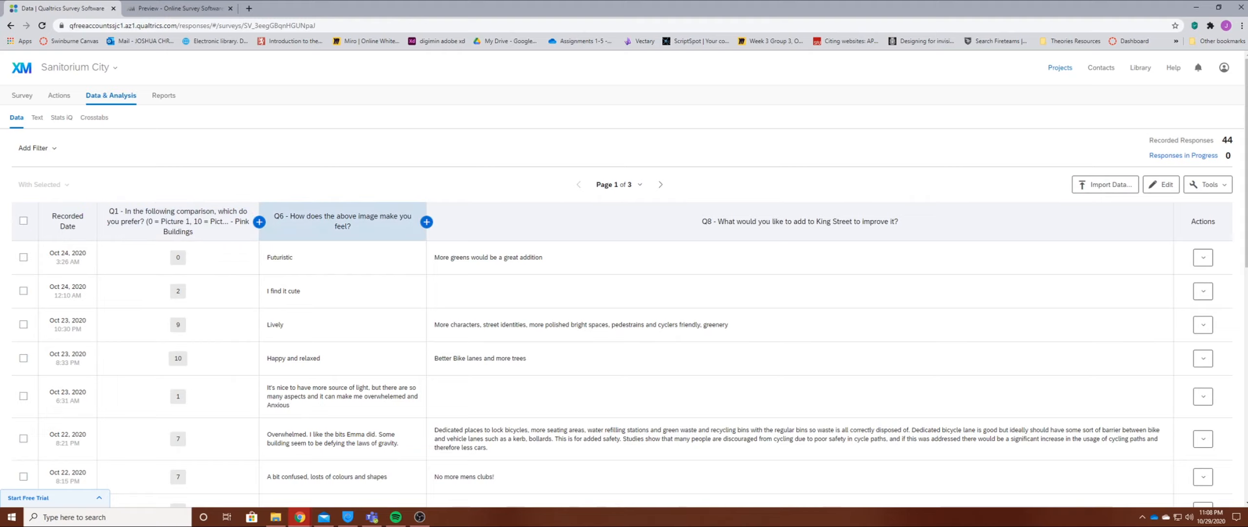
pyautogui.scroll(-2, 488, 210)
pyautogui.scroll(2, 619, 190)
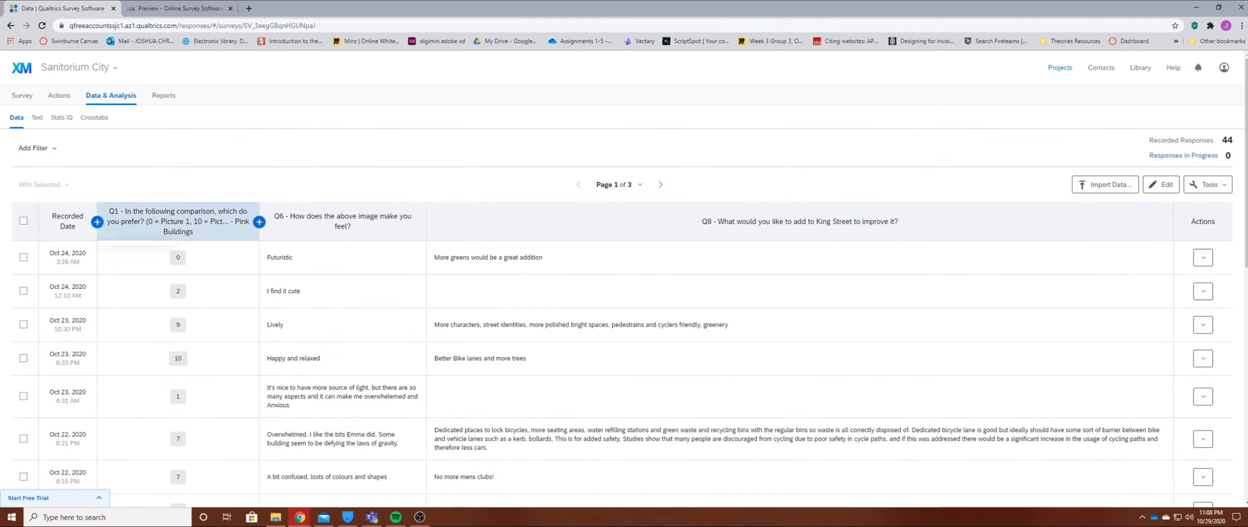
# Examine the metadata, contact and question fields available as extra columns beside the recorded date, without adding any.
pyautogui.click(178, 221)
pyautogui.click(97, 222)
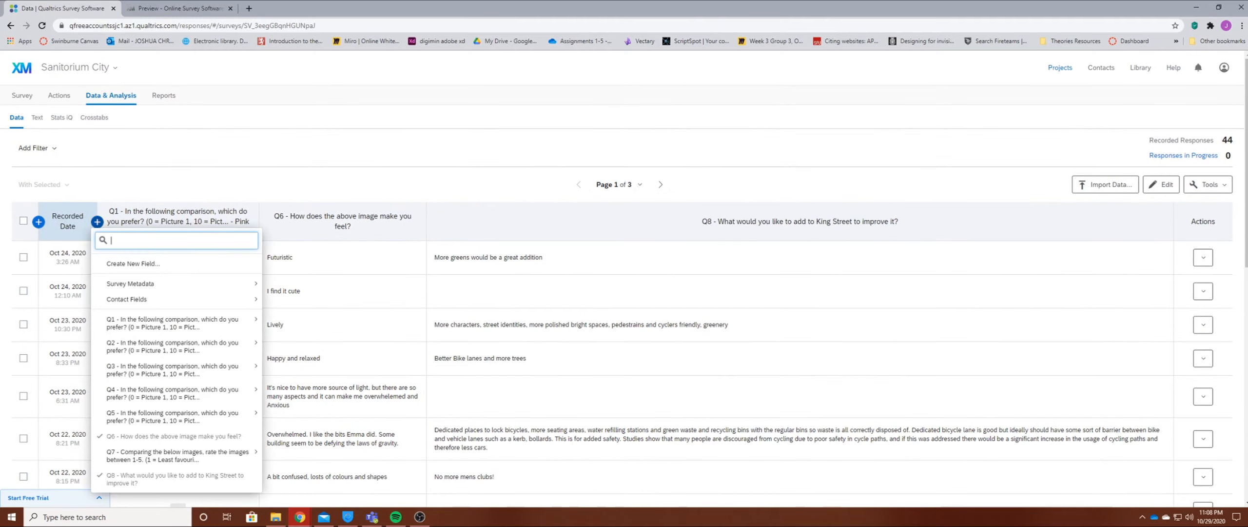
pyautogui.moveTo(130, 283)
pyautogui.scroll(-5, 176, 234)
pyautogui.scroll(3, 176, 234)
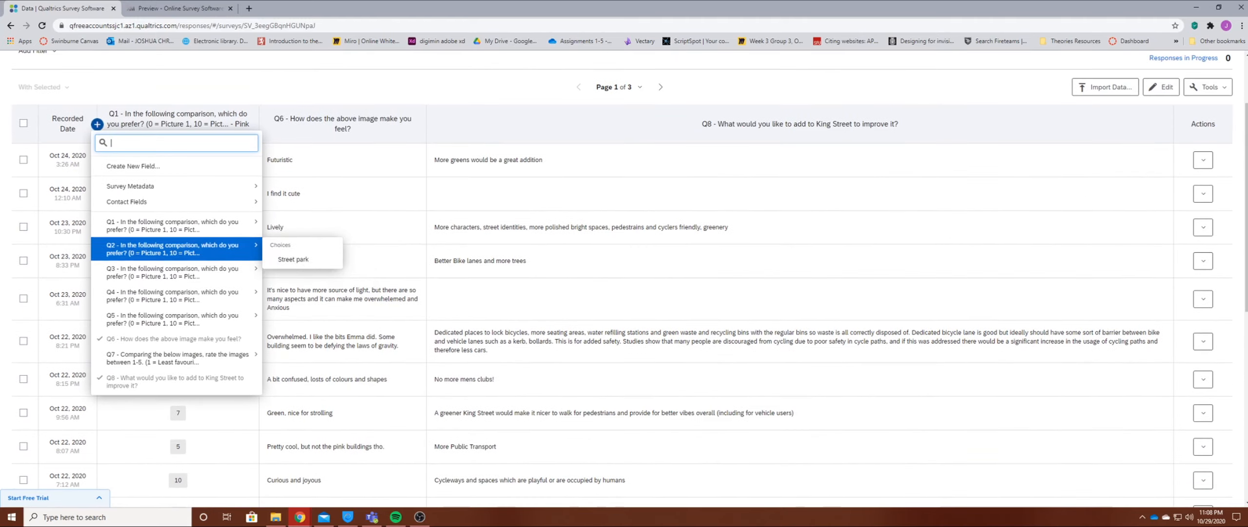
pyautogui.moveTo(175, 319)
pyautogui.moveTo(176, 358)
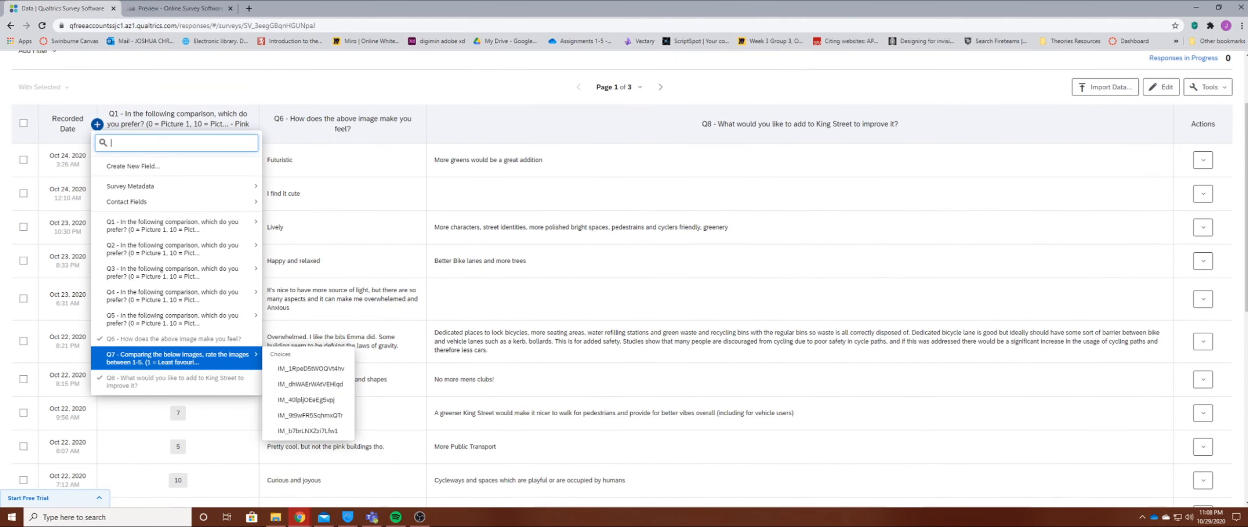
pyautogui.moveTo(175, 249)
pyautogui.scroll(2, 625, 278)
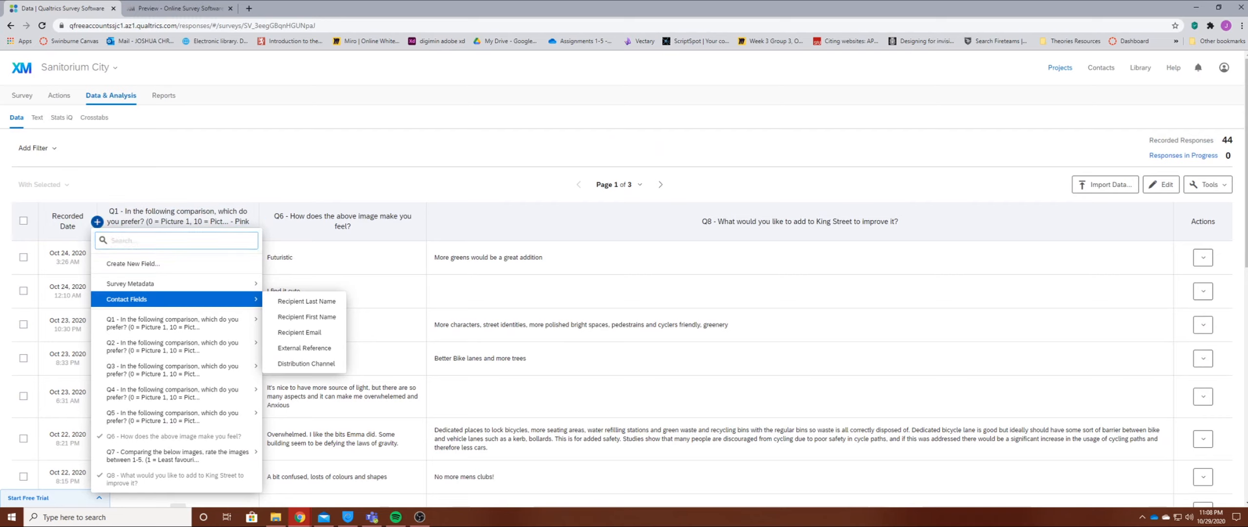
pyautogui.click(487, 184)
# View pages 2 and 3 of the recorded responses, and check the response data import dialog without uploading a file.
pyautogui.click(661, 184)
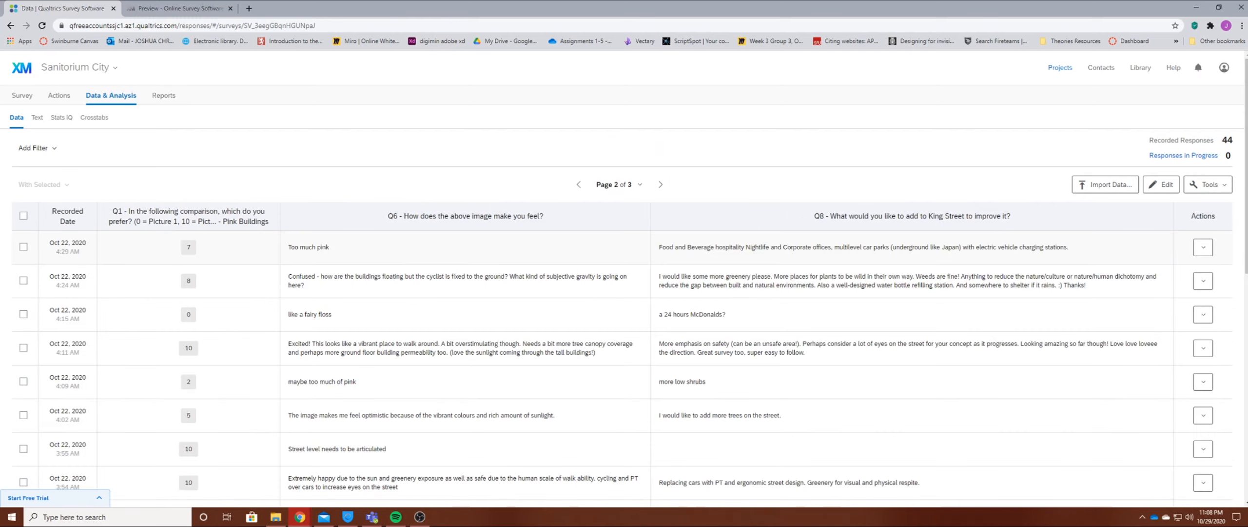
pyautogui.click(615, 184)
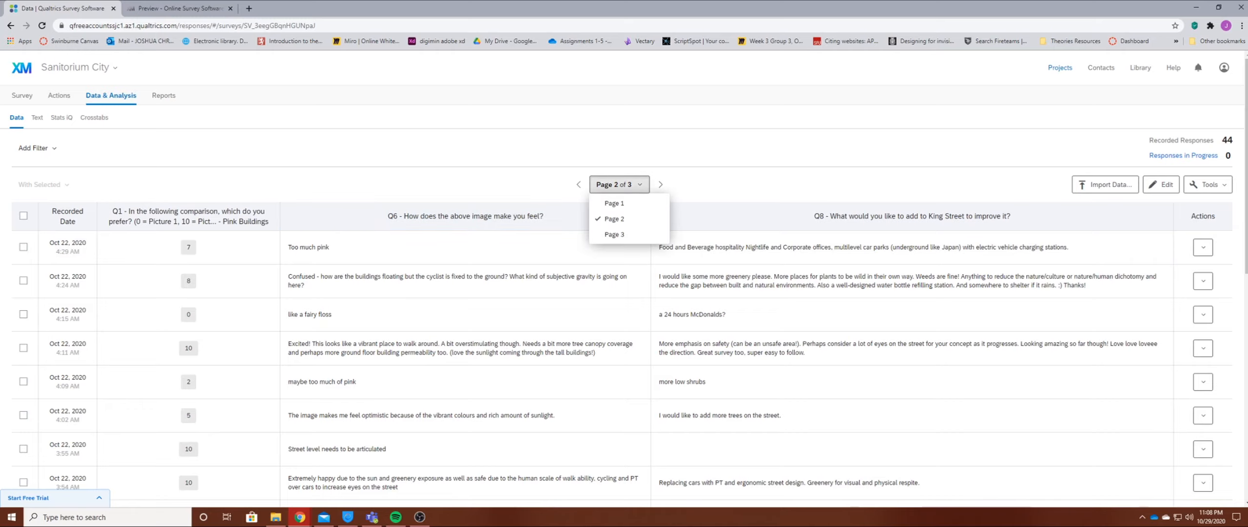
pyautogui.click(614, 235)
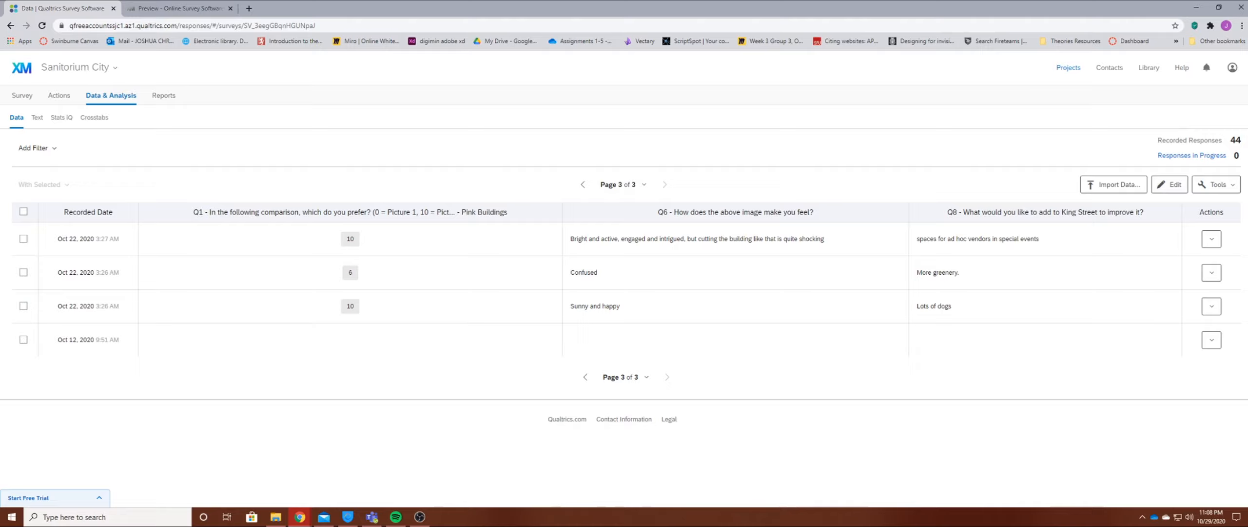
pyautogui.click(1114, 185)
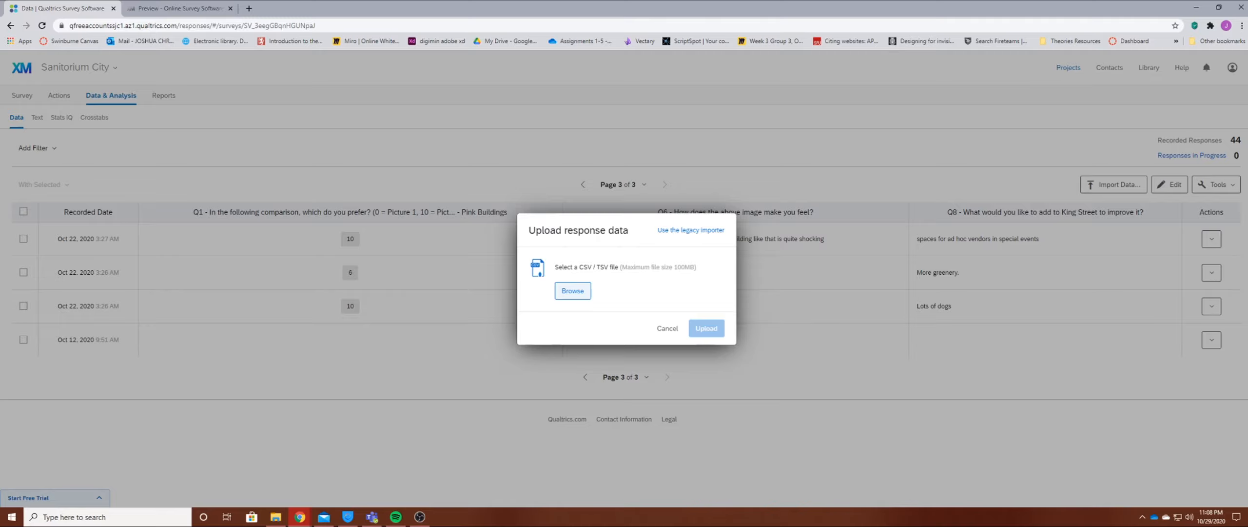
pyautogui.click(667, 328)
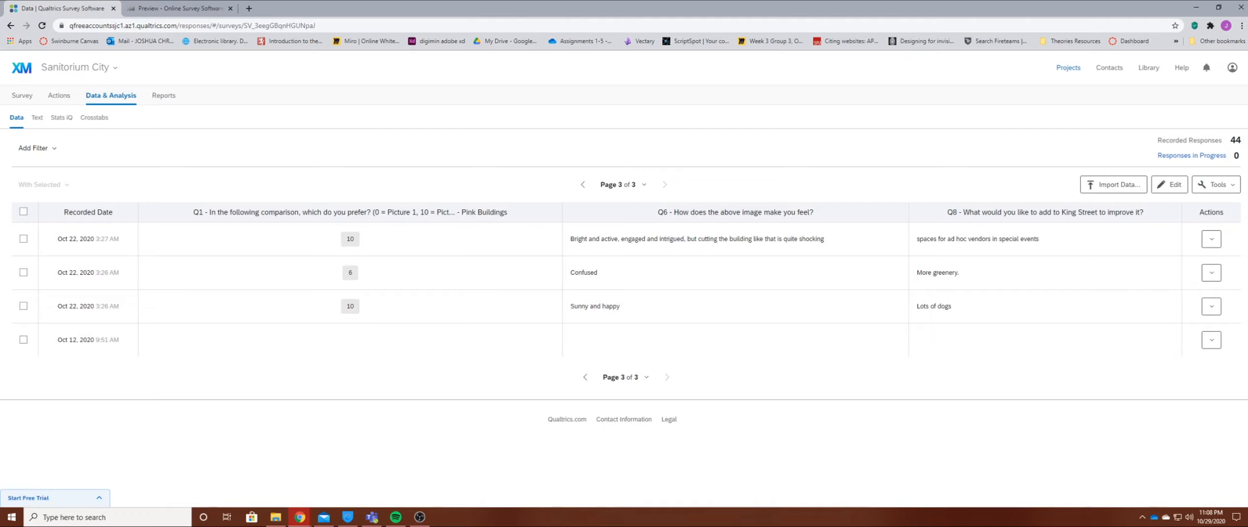
# Return to the project list and open the reports of the Sanitorium City project.
pyautogui.click(1068, 68)
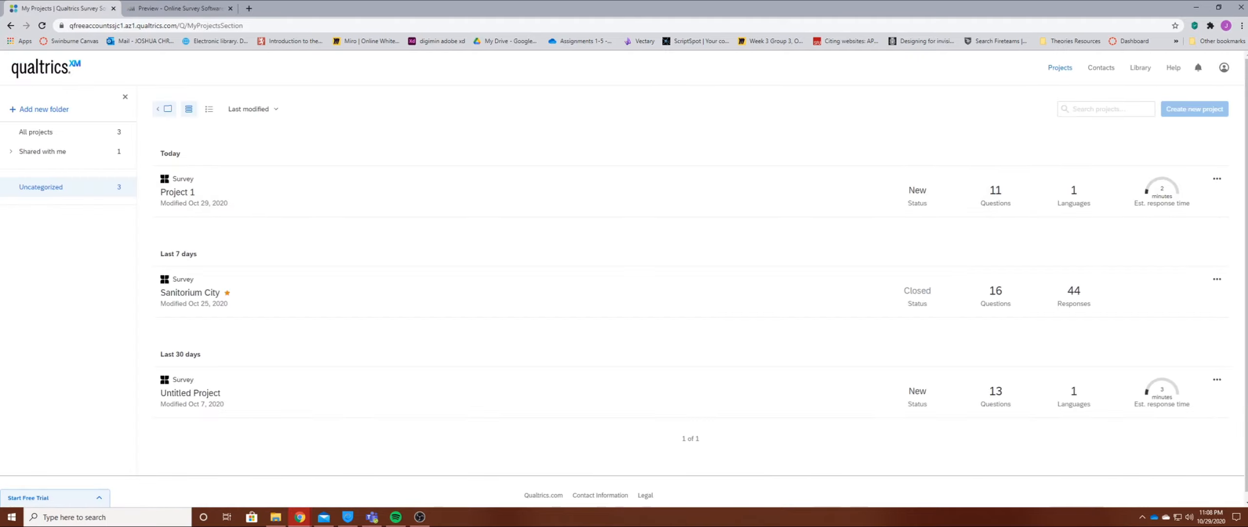
pyautogui.click(1217, 279)
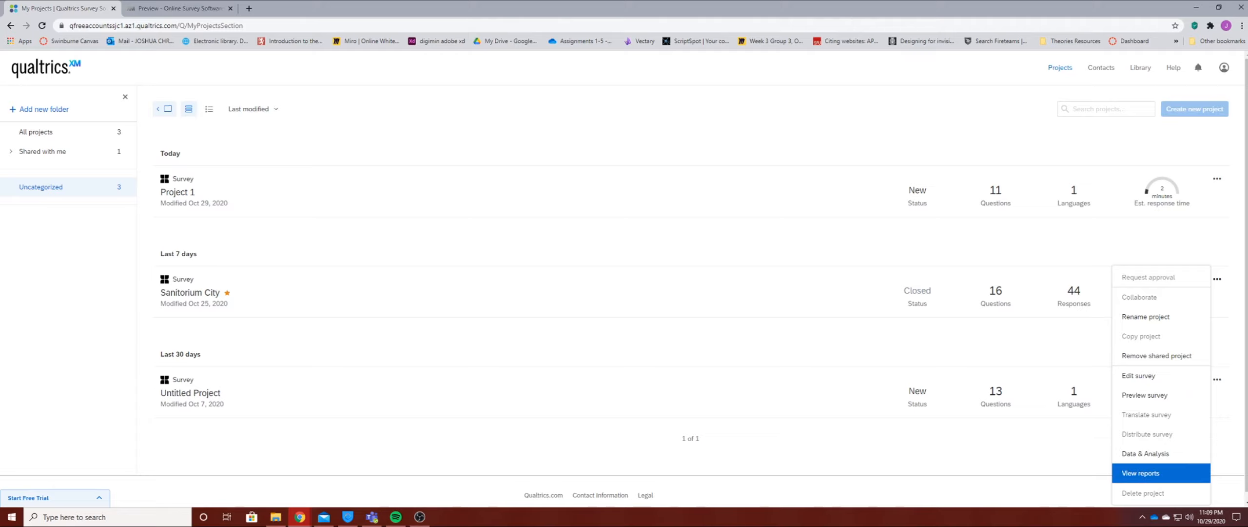
pyautogui.click(1142, 472)
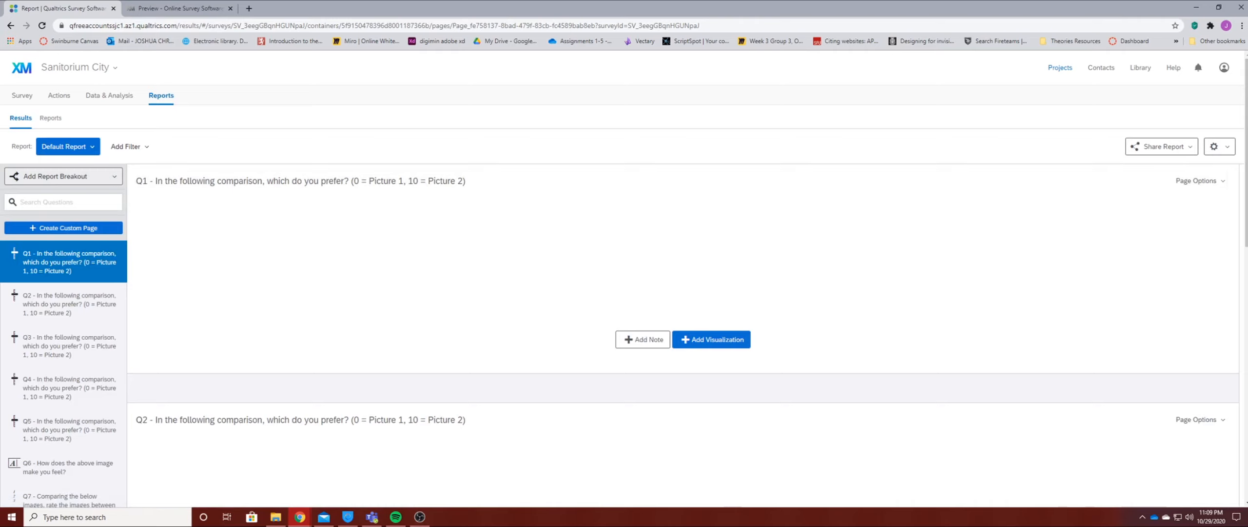
# Review the default report's sharing and export formats and the statistics tables for Q1 and Q2.
pyautogui.click(1164, 146)
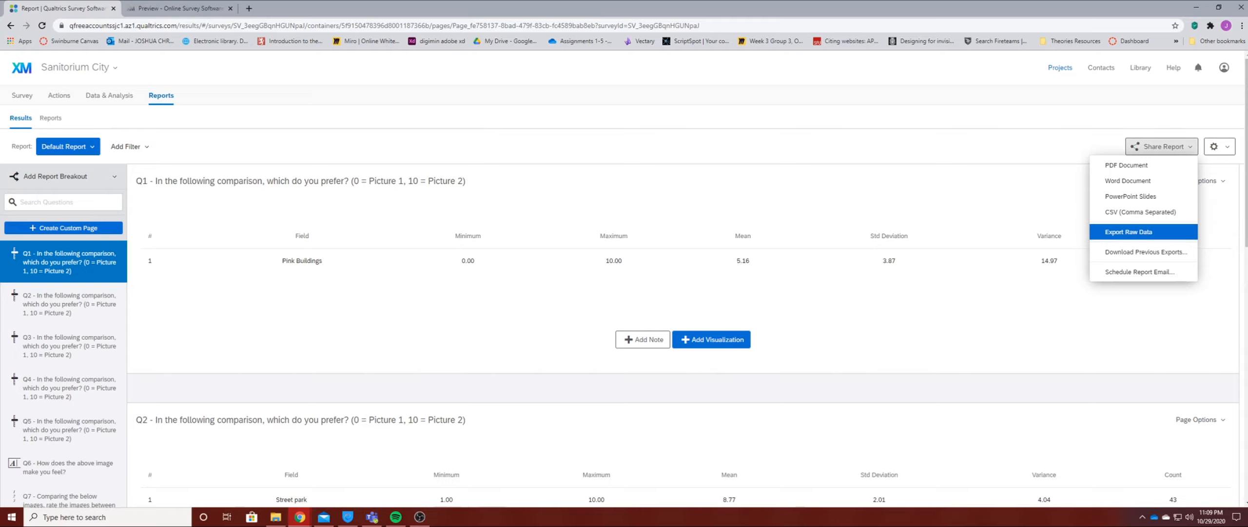
pyautogui.click(1164, 146)
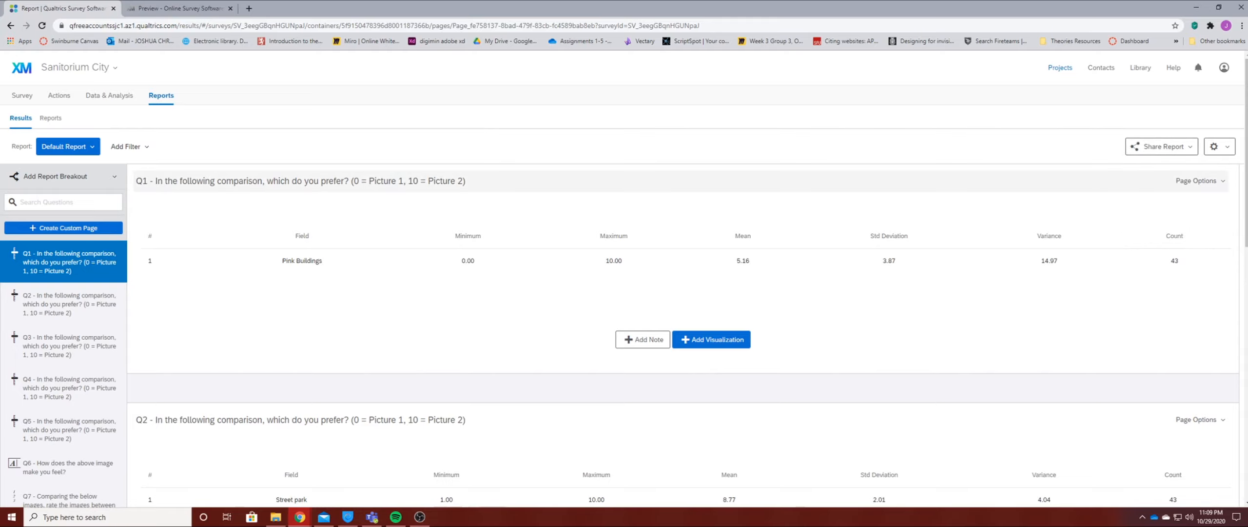
pyautogui.scroll(-2, 683, 278)
pyautogui.scroll(2, 682, 278)
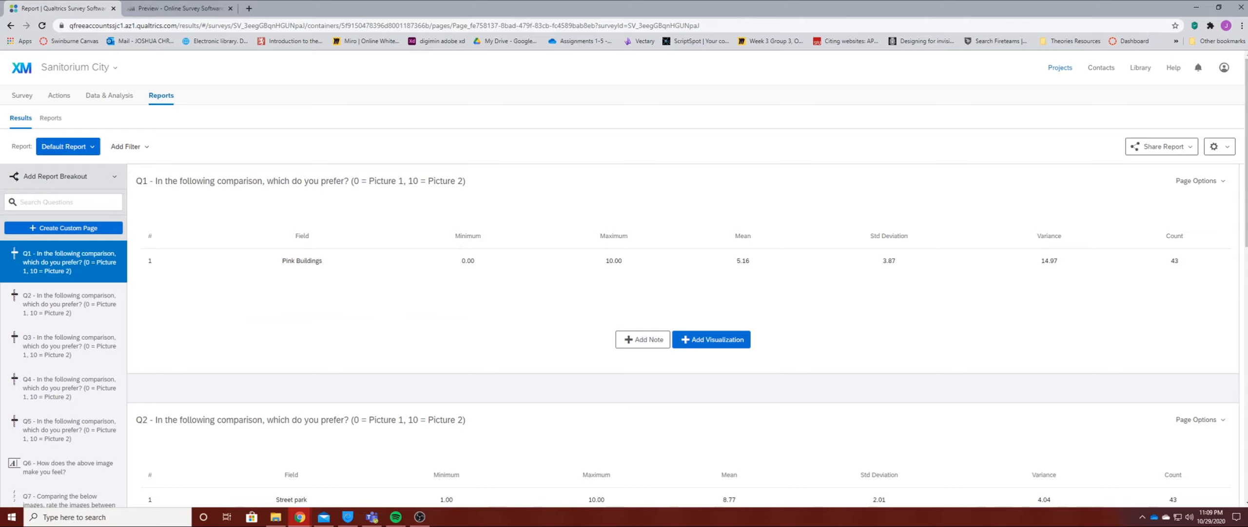
pyautogui.scroll(-3, 683, 278)
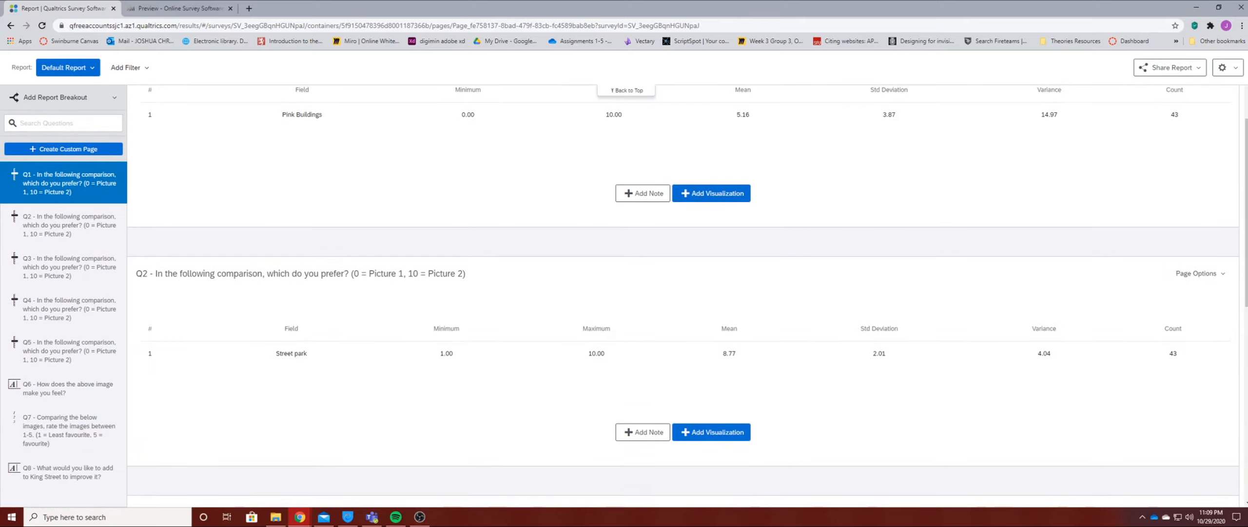
pyautogui.scroll(3, 683, 278)
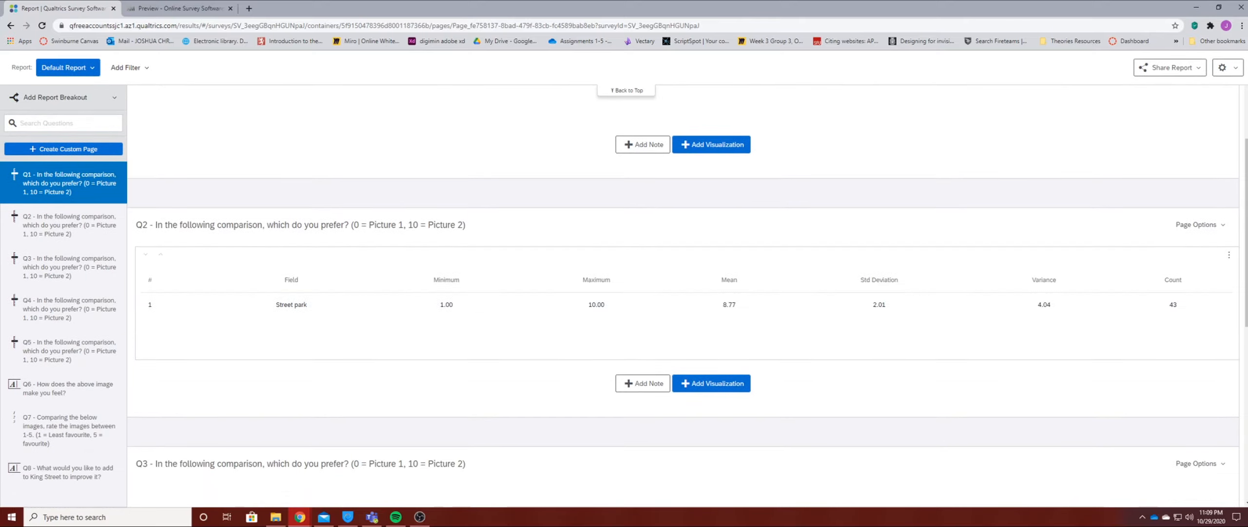
# Add a second visualization of the Pink Buildings data to Q1, display it as a bar chart, and view it.
pyautogui.click(711, 339)
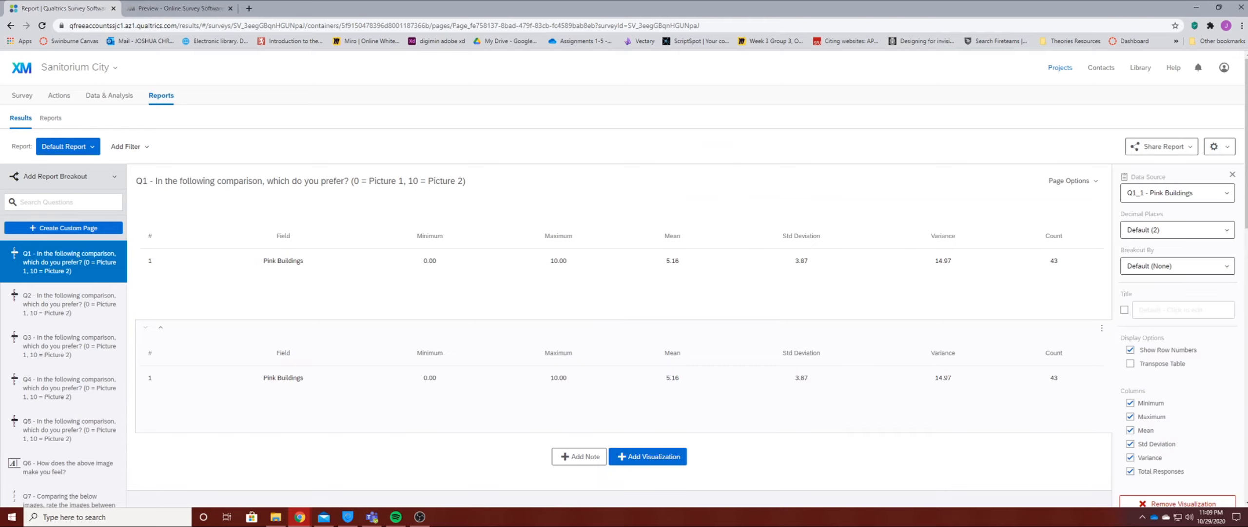
pyautogui.scroll(-2, 619, 278)
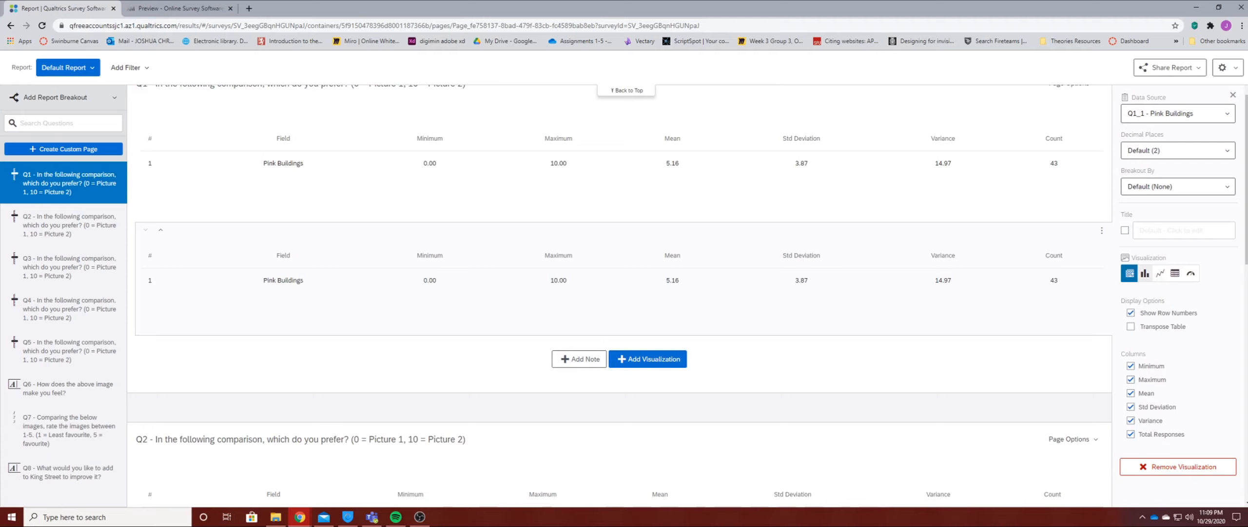
pyautogui.click(1145, 273)
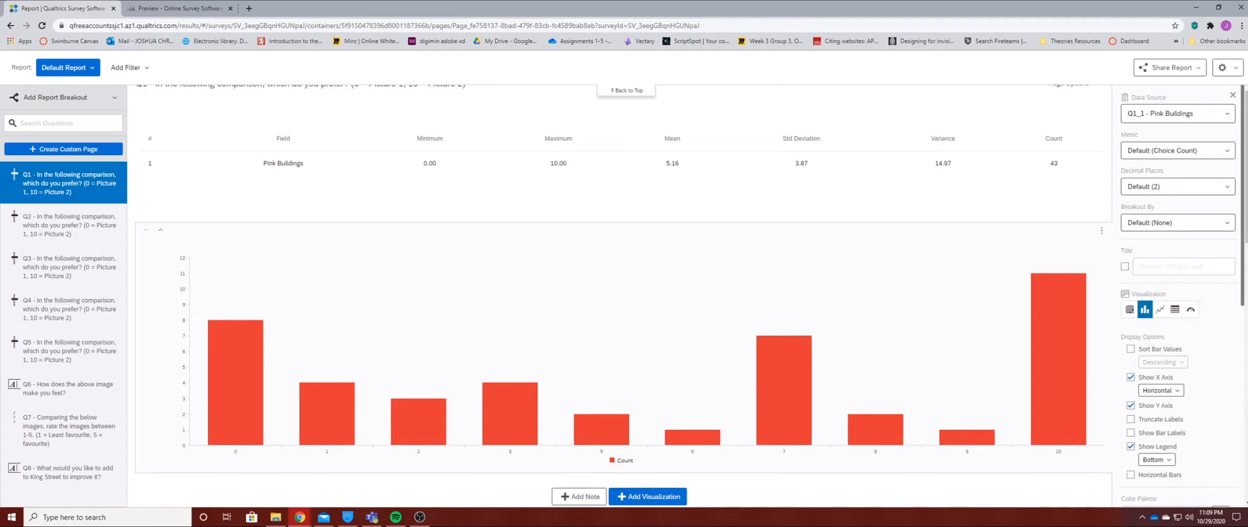
pyautogui.scroll(2, 624, 293)
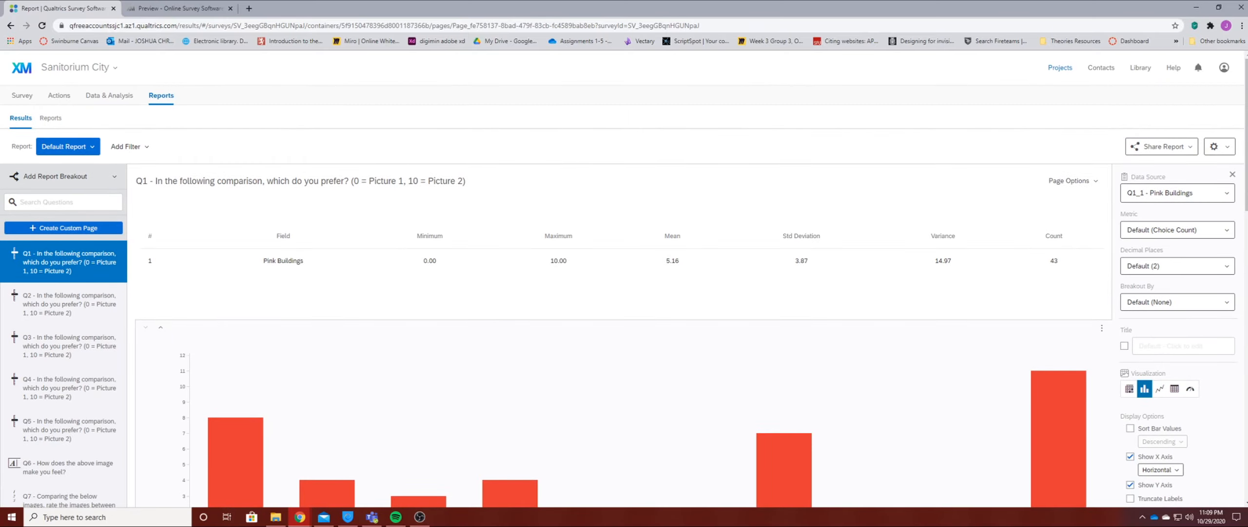
pyautogui.scroll(-5, 722, 390)
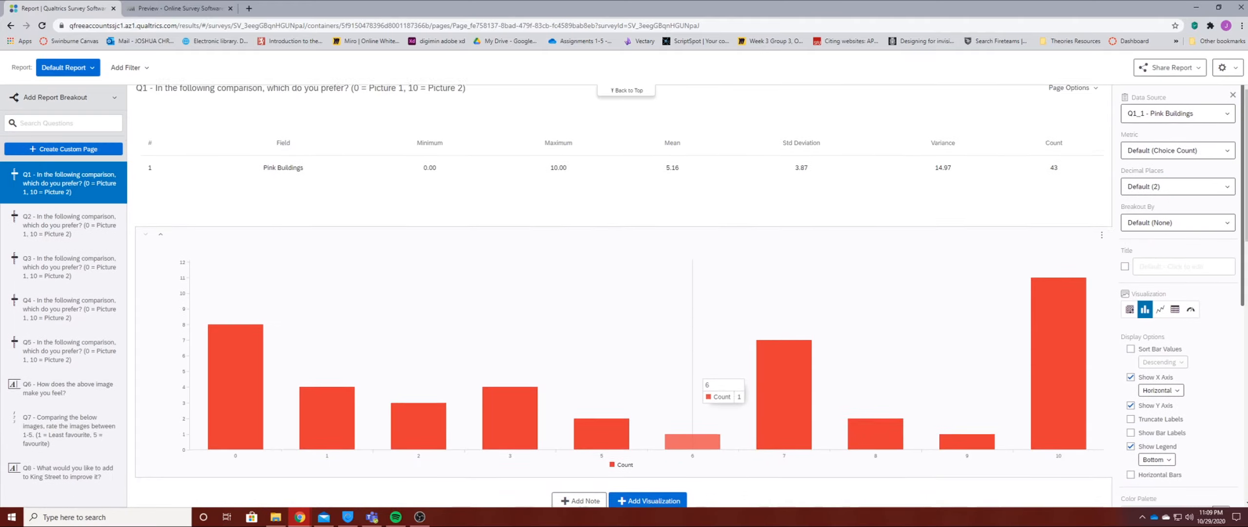
pyautogui.scroll(4, 802, 385)
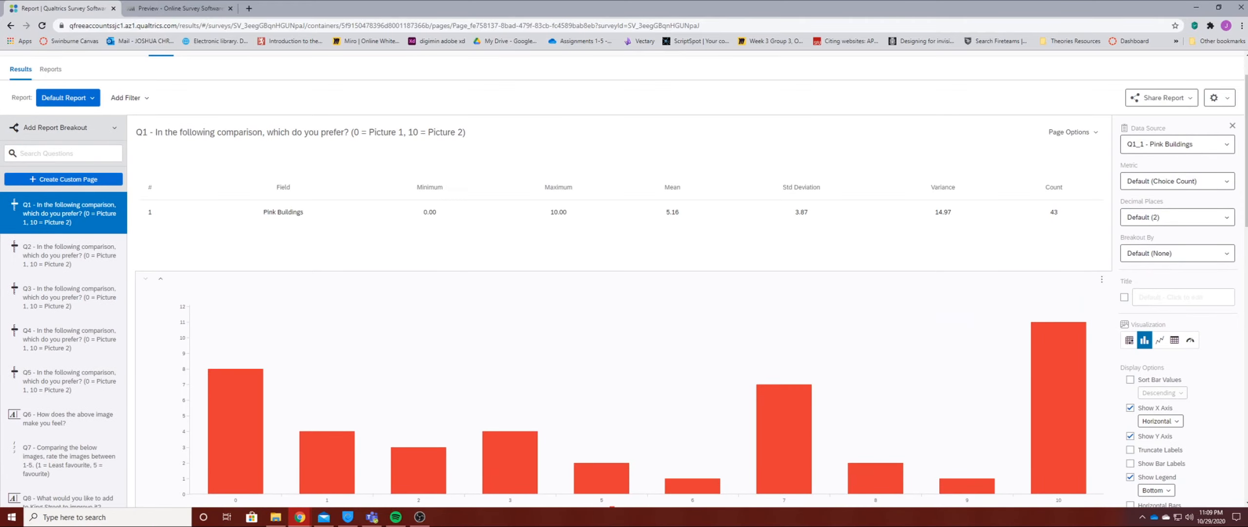
pyautogui.scroll(-2, 877, 371)
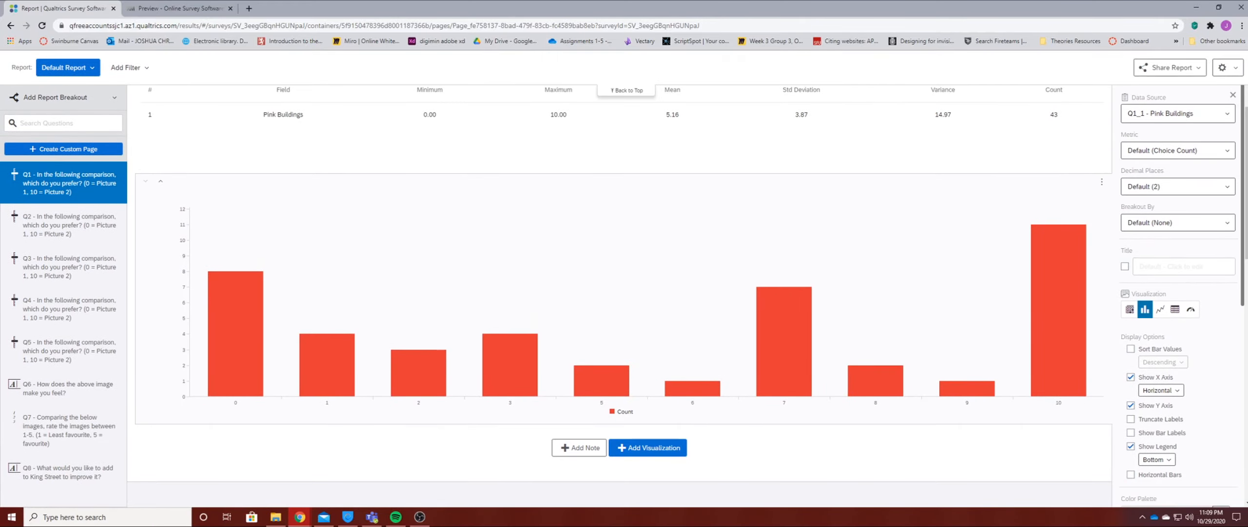
pyautogui.scroll(3, 439, 312)
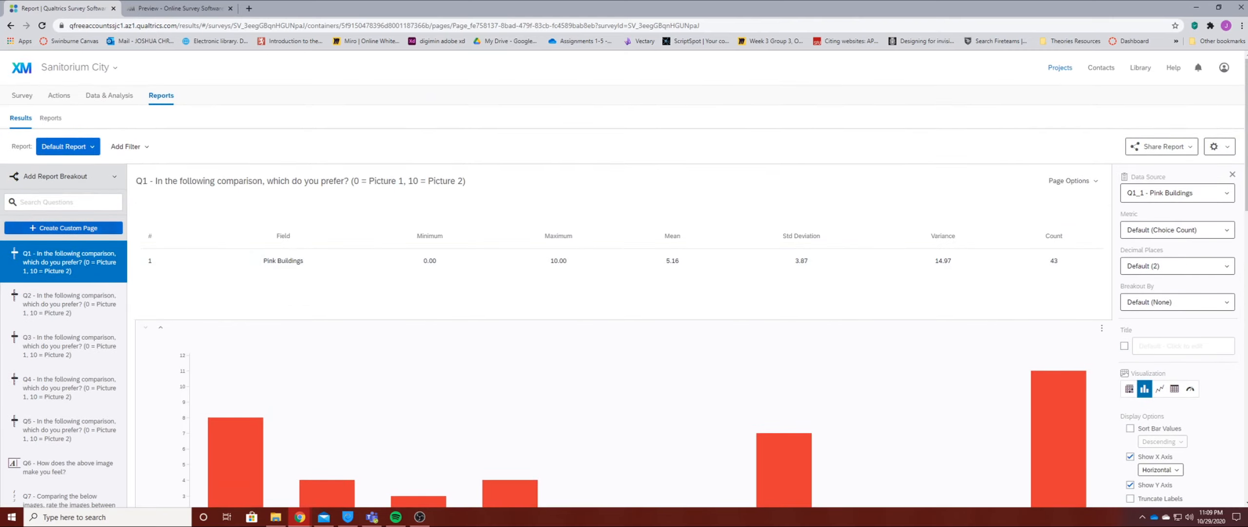